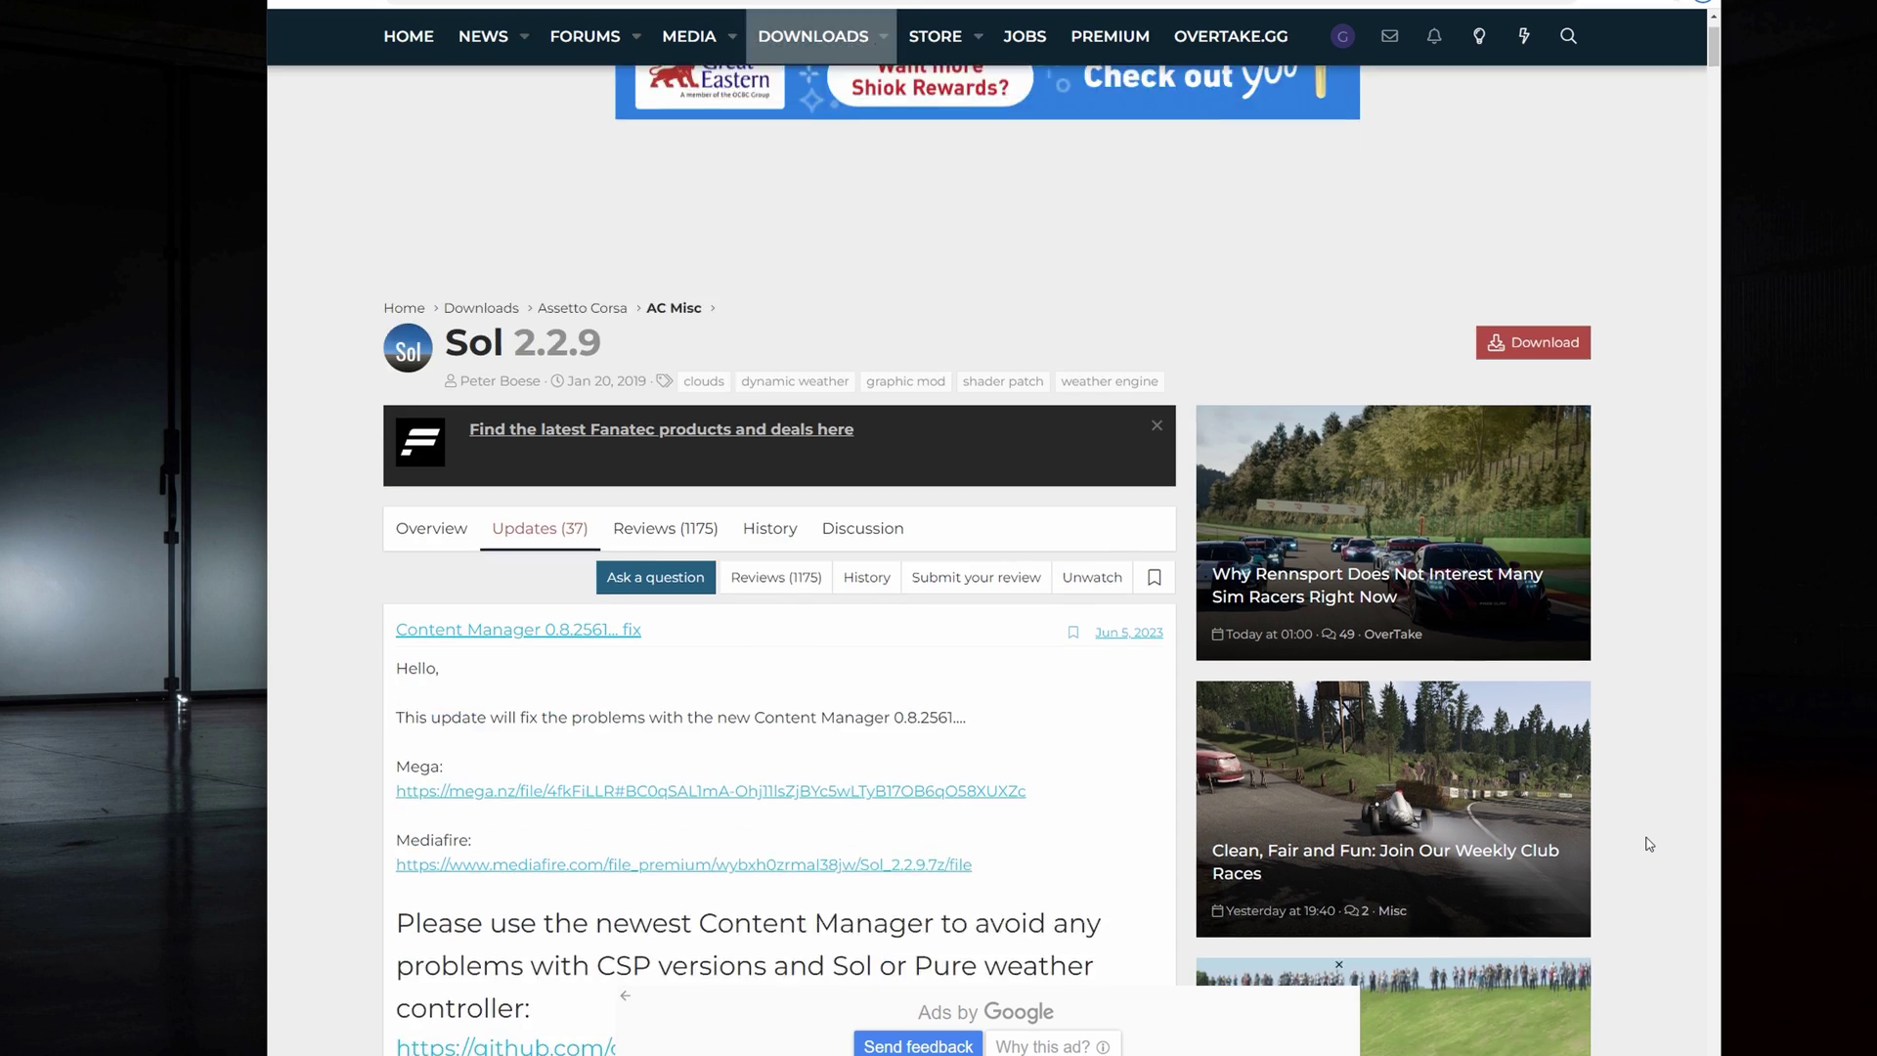
scroll(1649, 843, "down", 5)
Highlight the 'Please use the newest Content Manager…' note in the Sol 2.2.9 update text.
left_click_drag(394, 544, 598, 595)
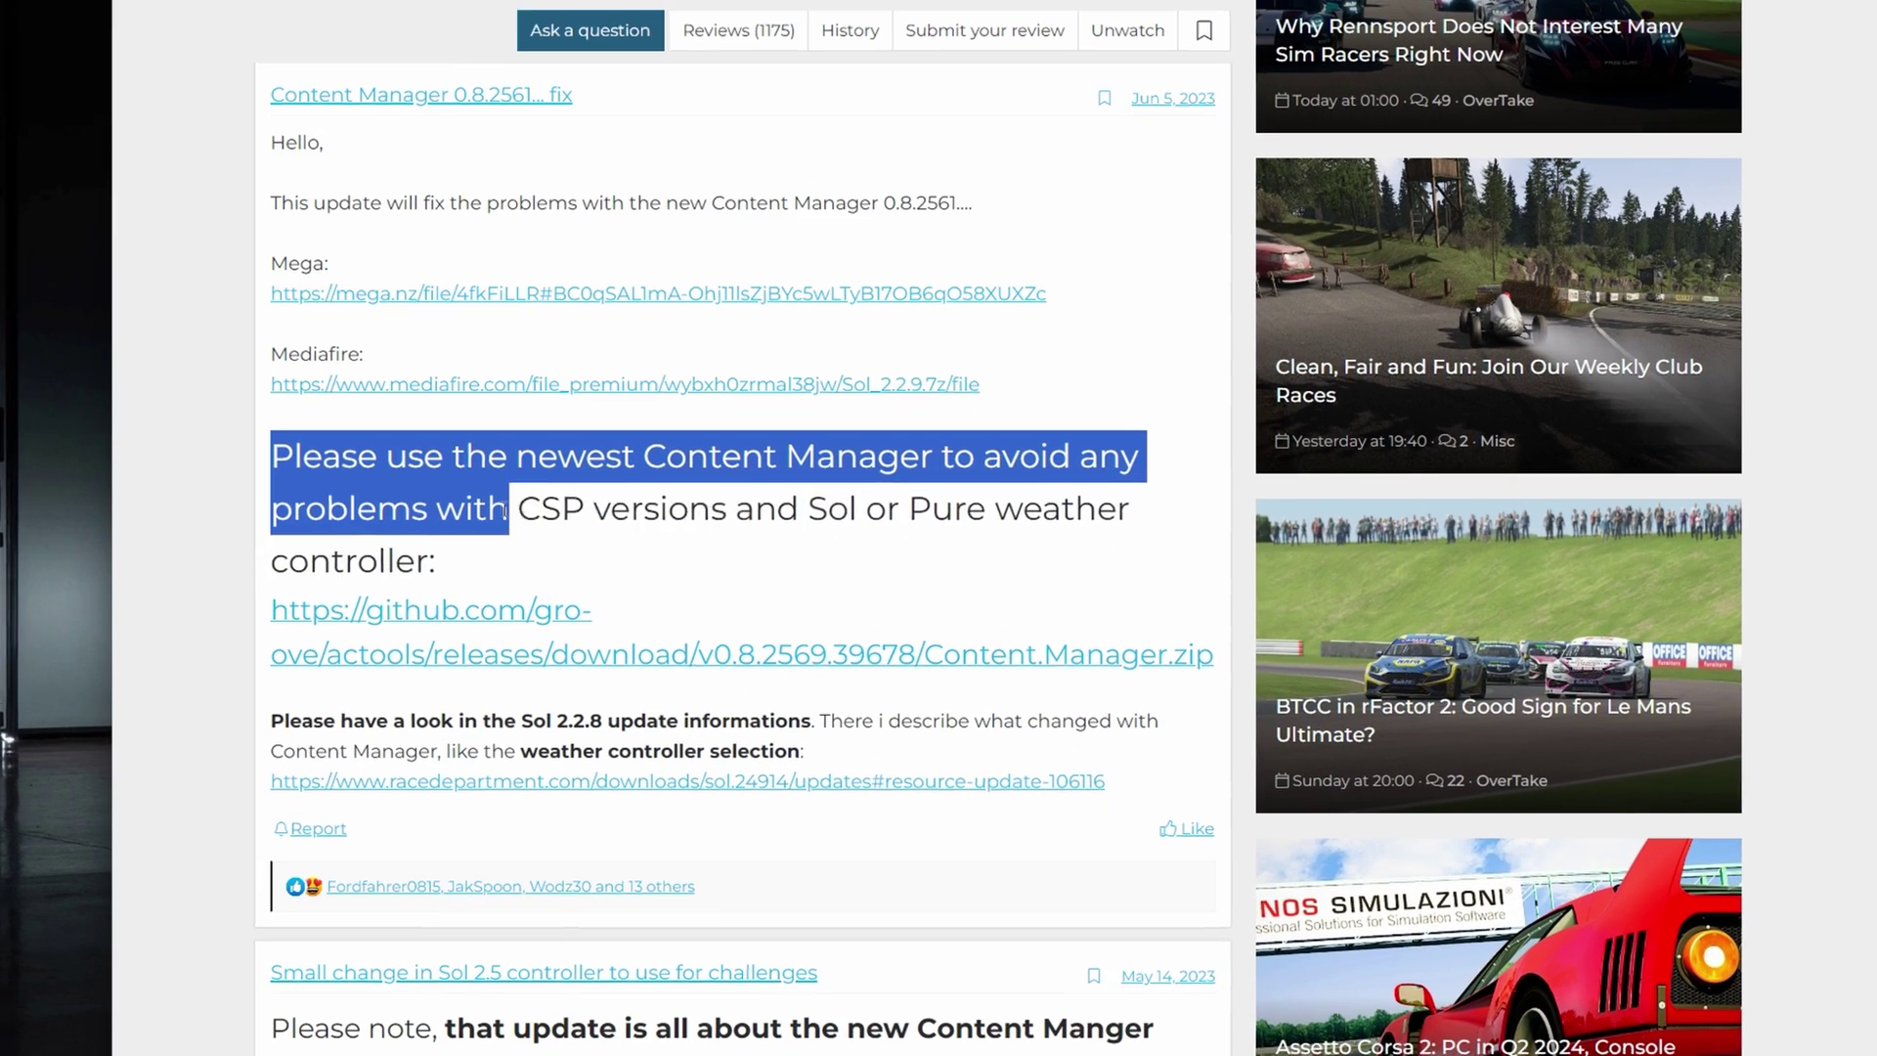
left_click_drag(516, 519, 607, 567)
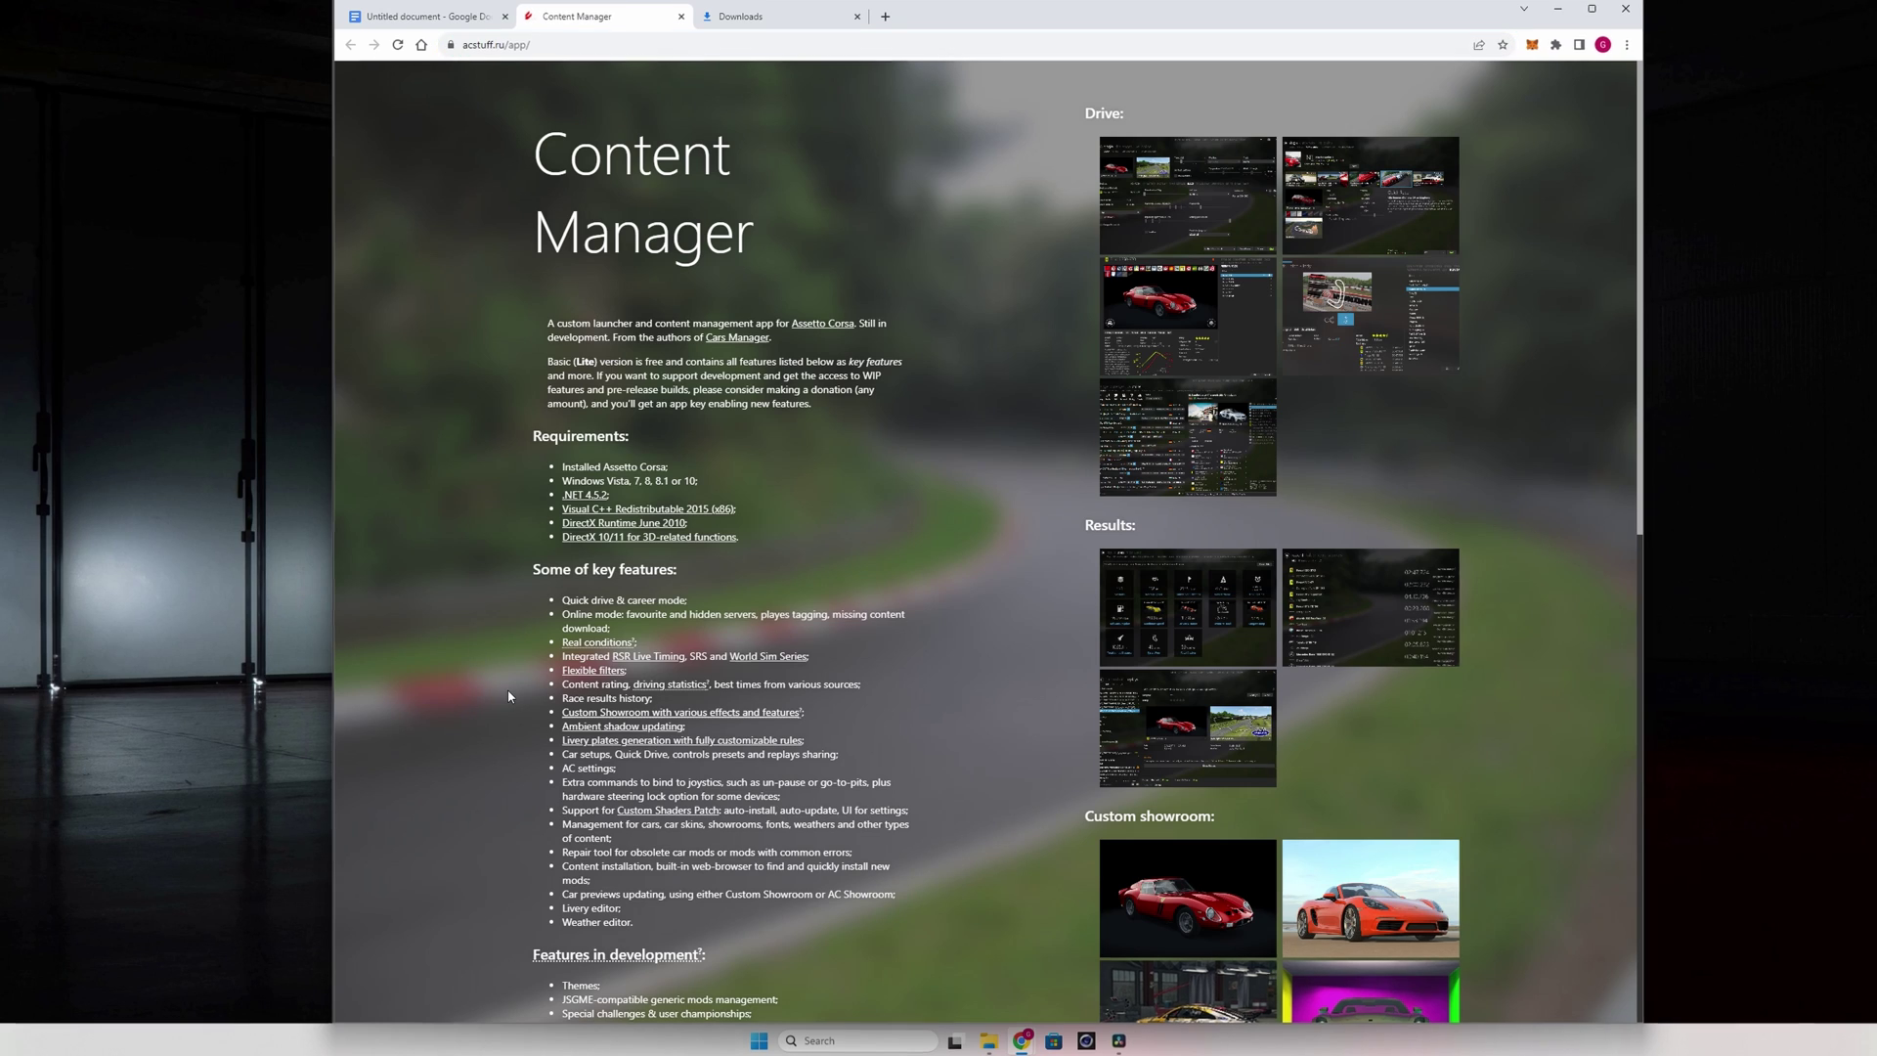
Scroll the acstuff.ru/app Content Manager page down to its Download section.
scroll(508, 689, "down", 5)
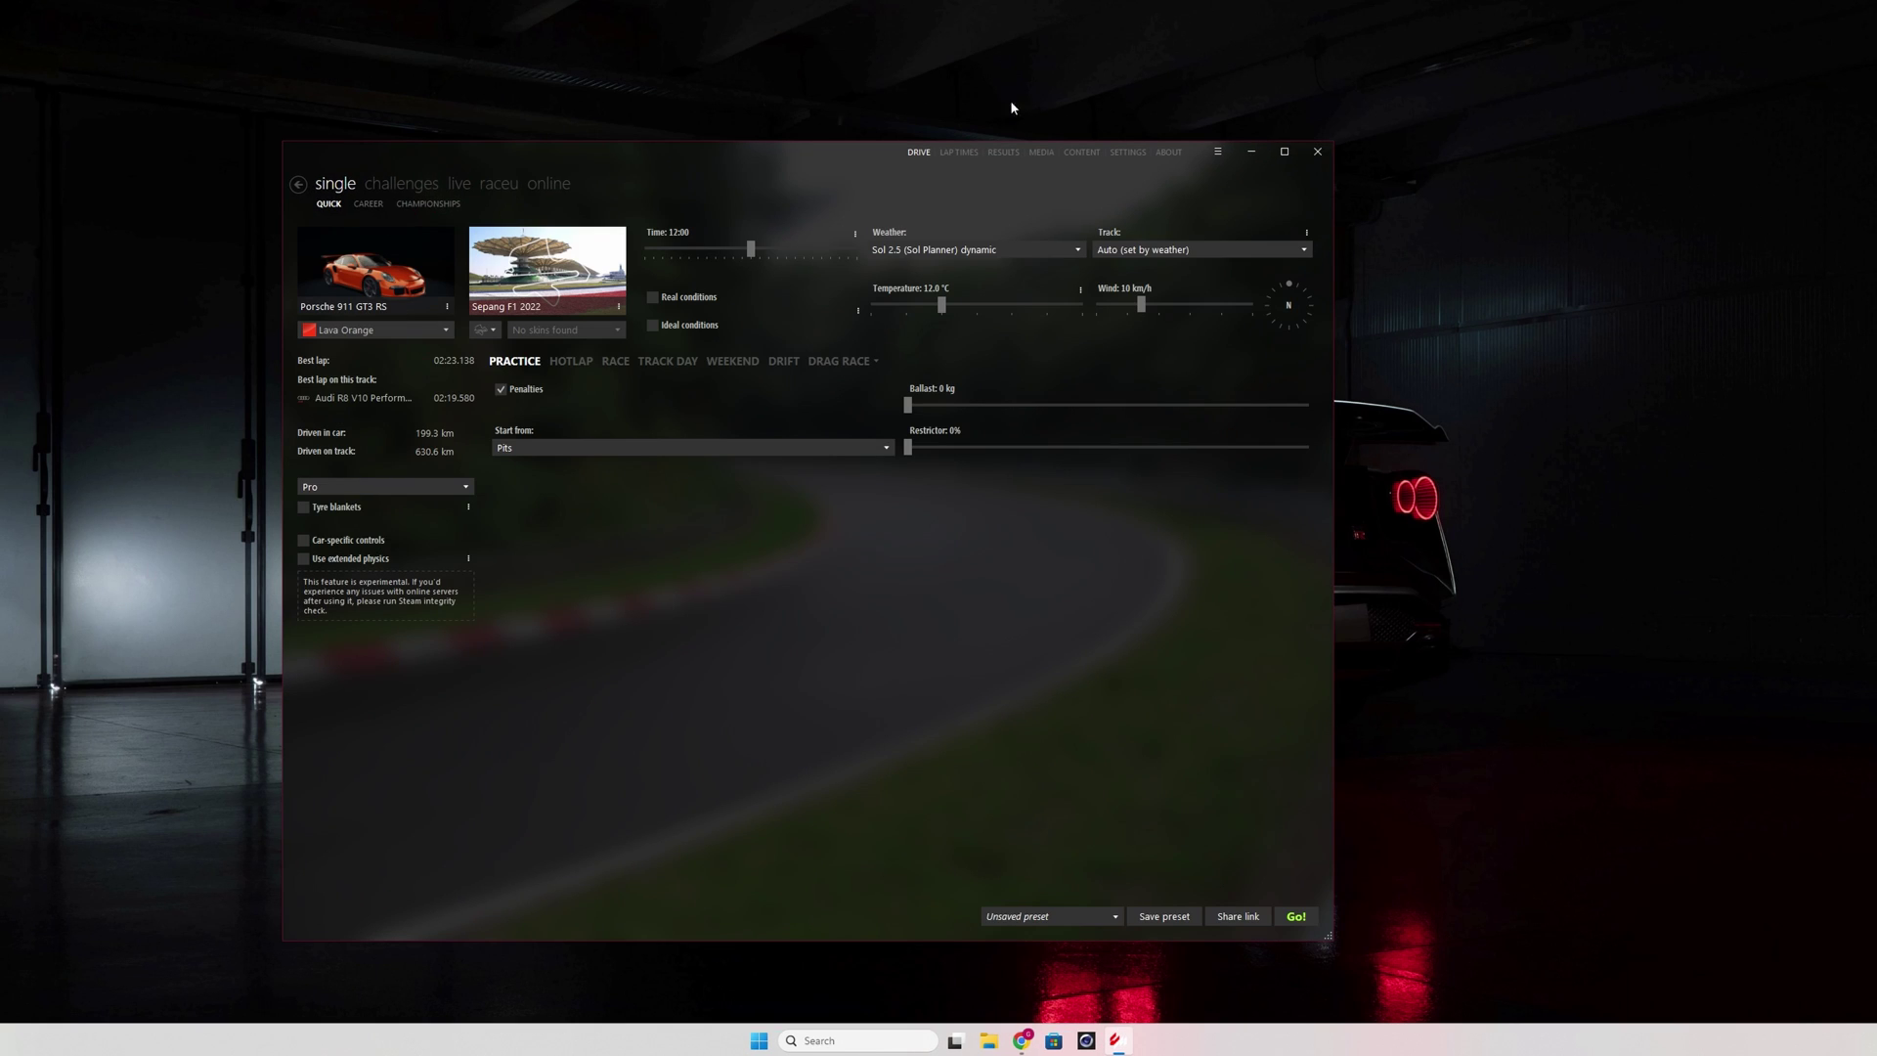
In Content Manager's own settings, note app version 0.8.2561.39678 and check for updates.
left_click(1130, 152)
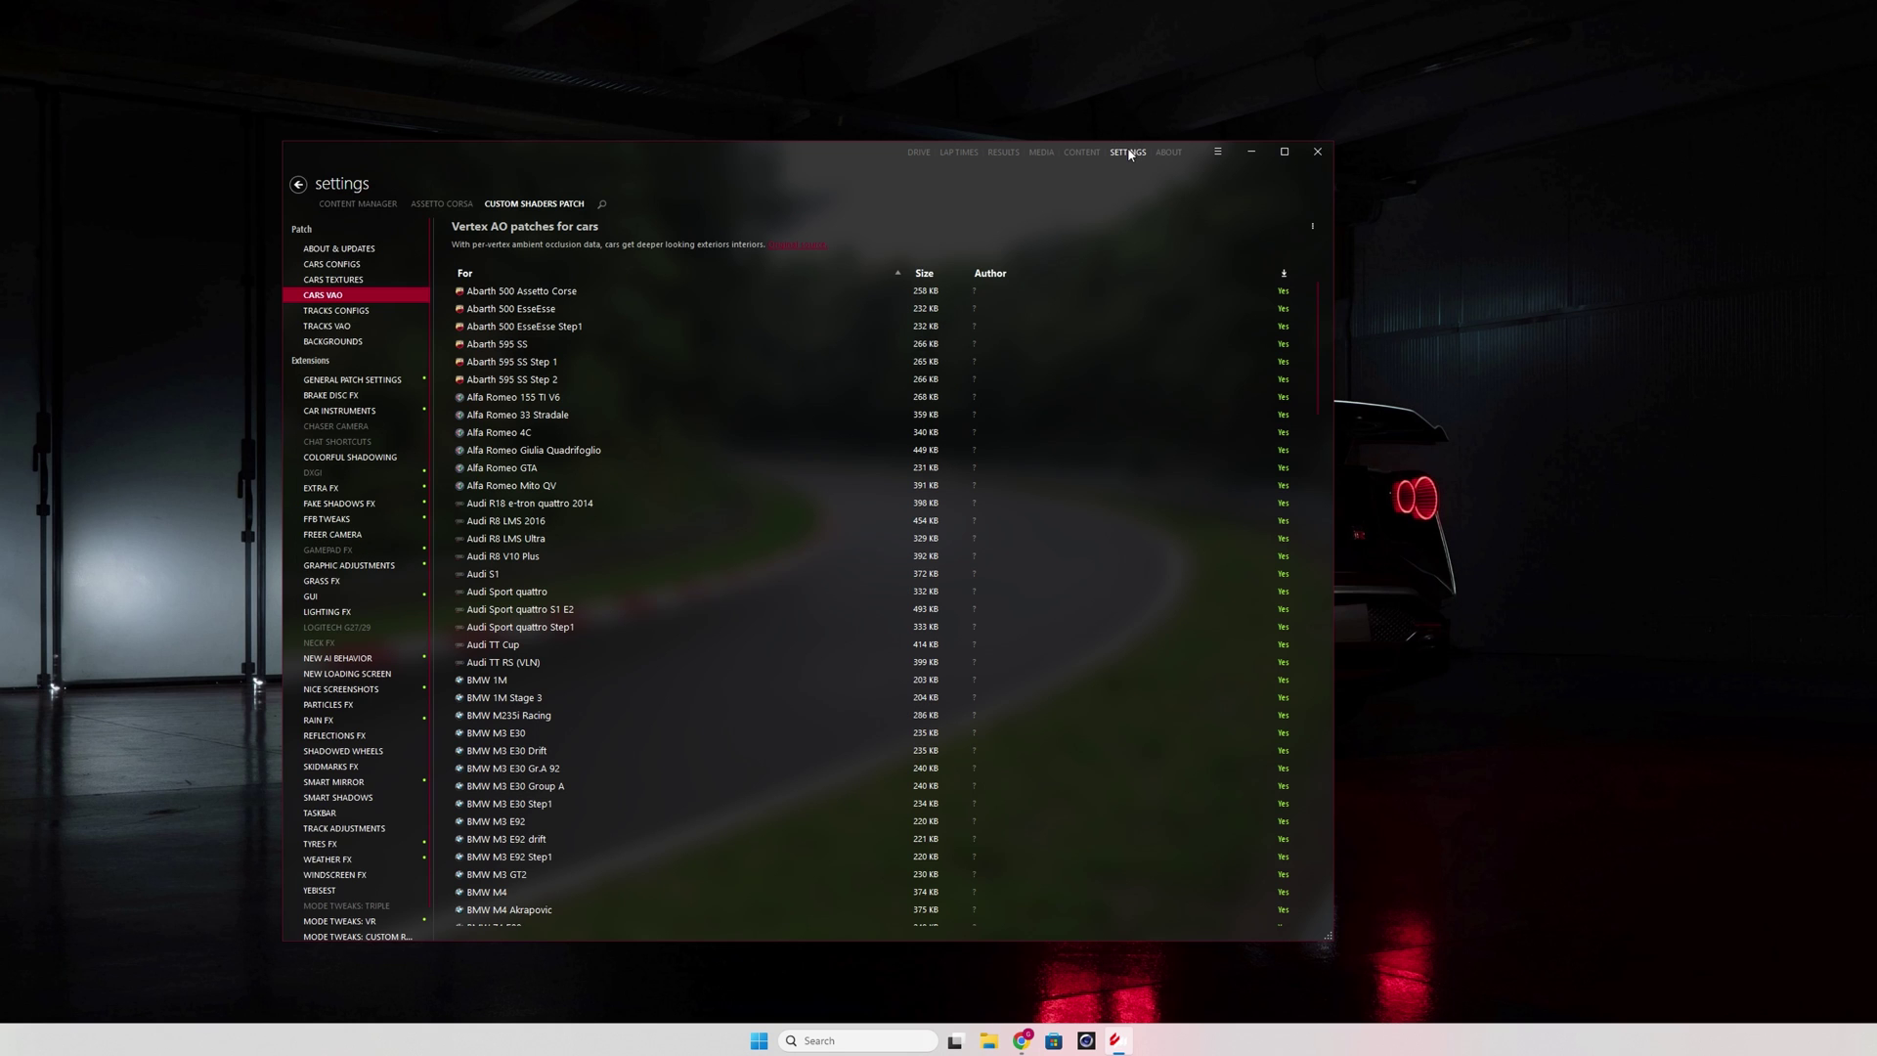
left_click(387, 205)
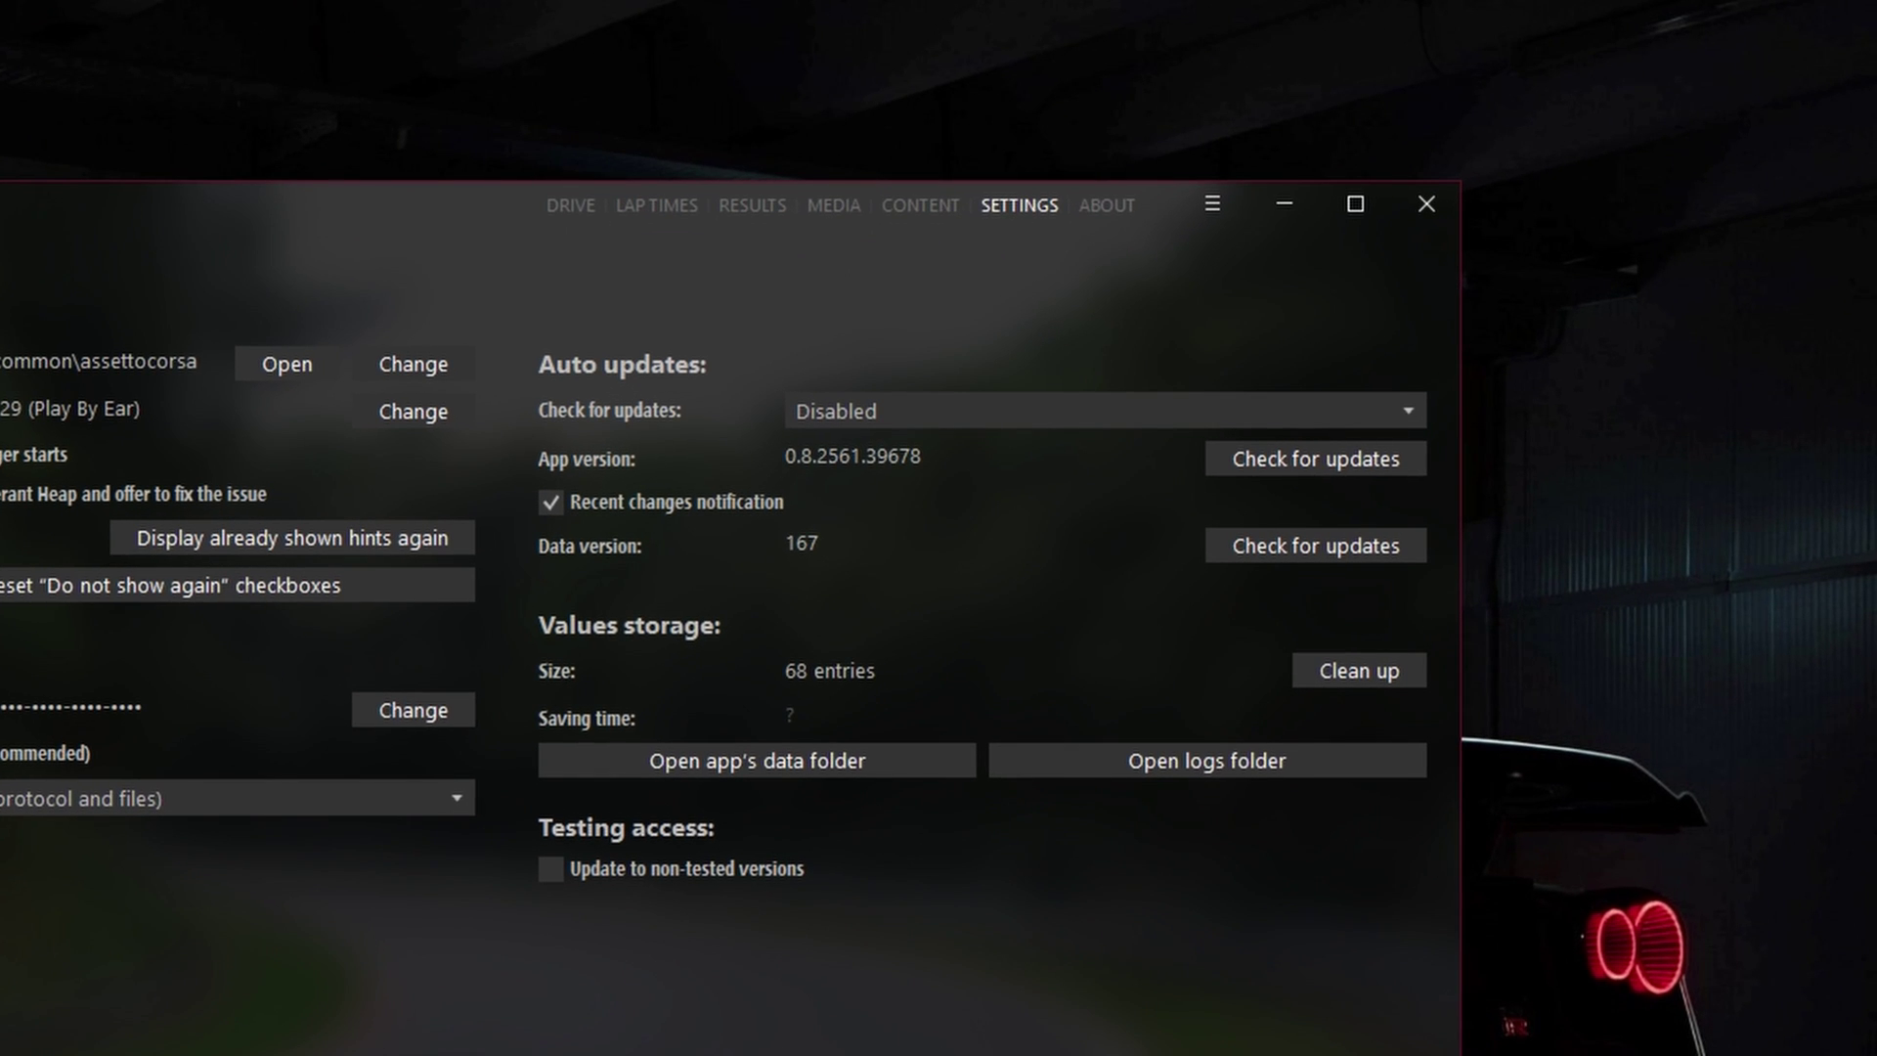
left_click_drag(785, 456, 851, 466)
left_click_drag(877, 455, 785, 462)
left_click(842, 456)
left_click(1255, 461)
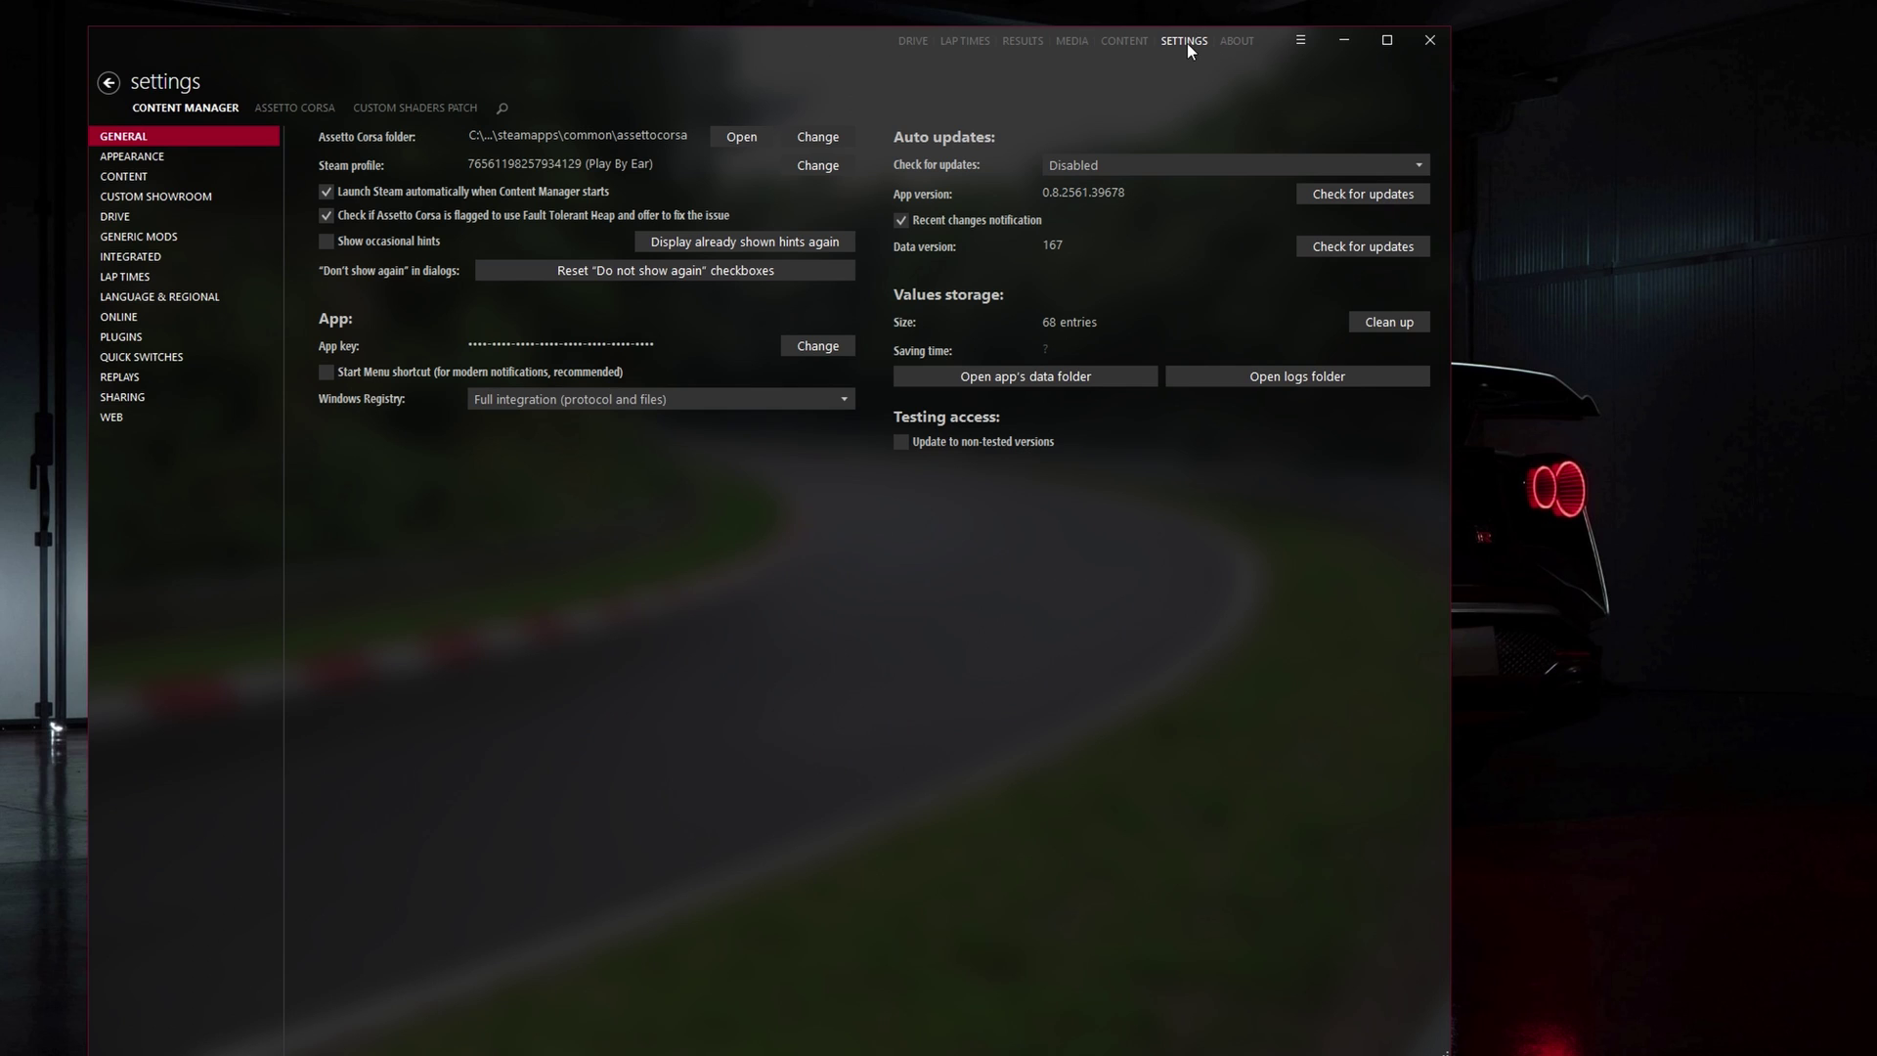
Show the Weather style options under Custom Shaders Patch > Weather FX.
left_click(412, 109)
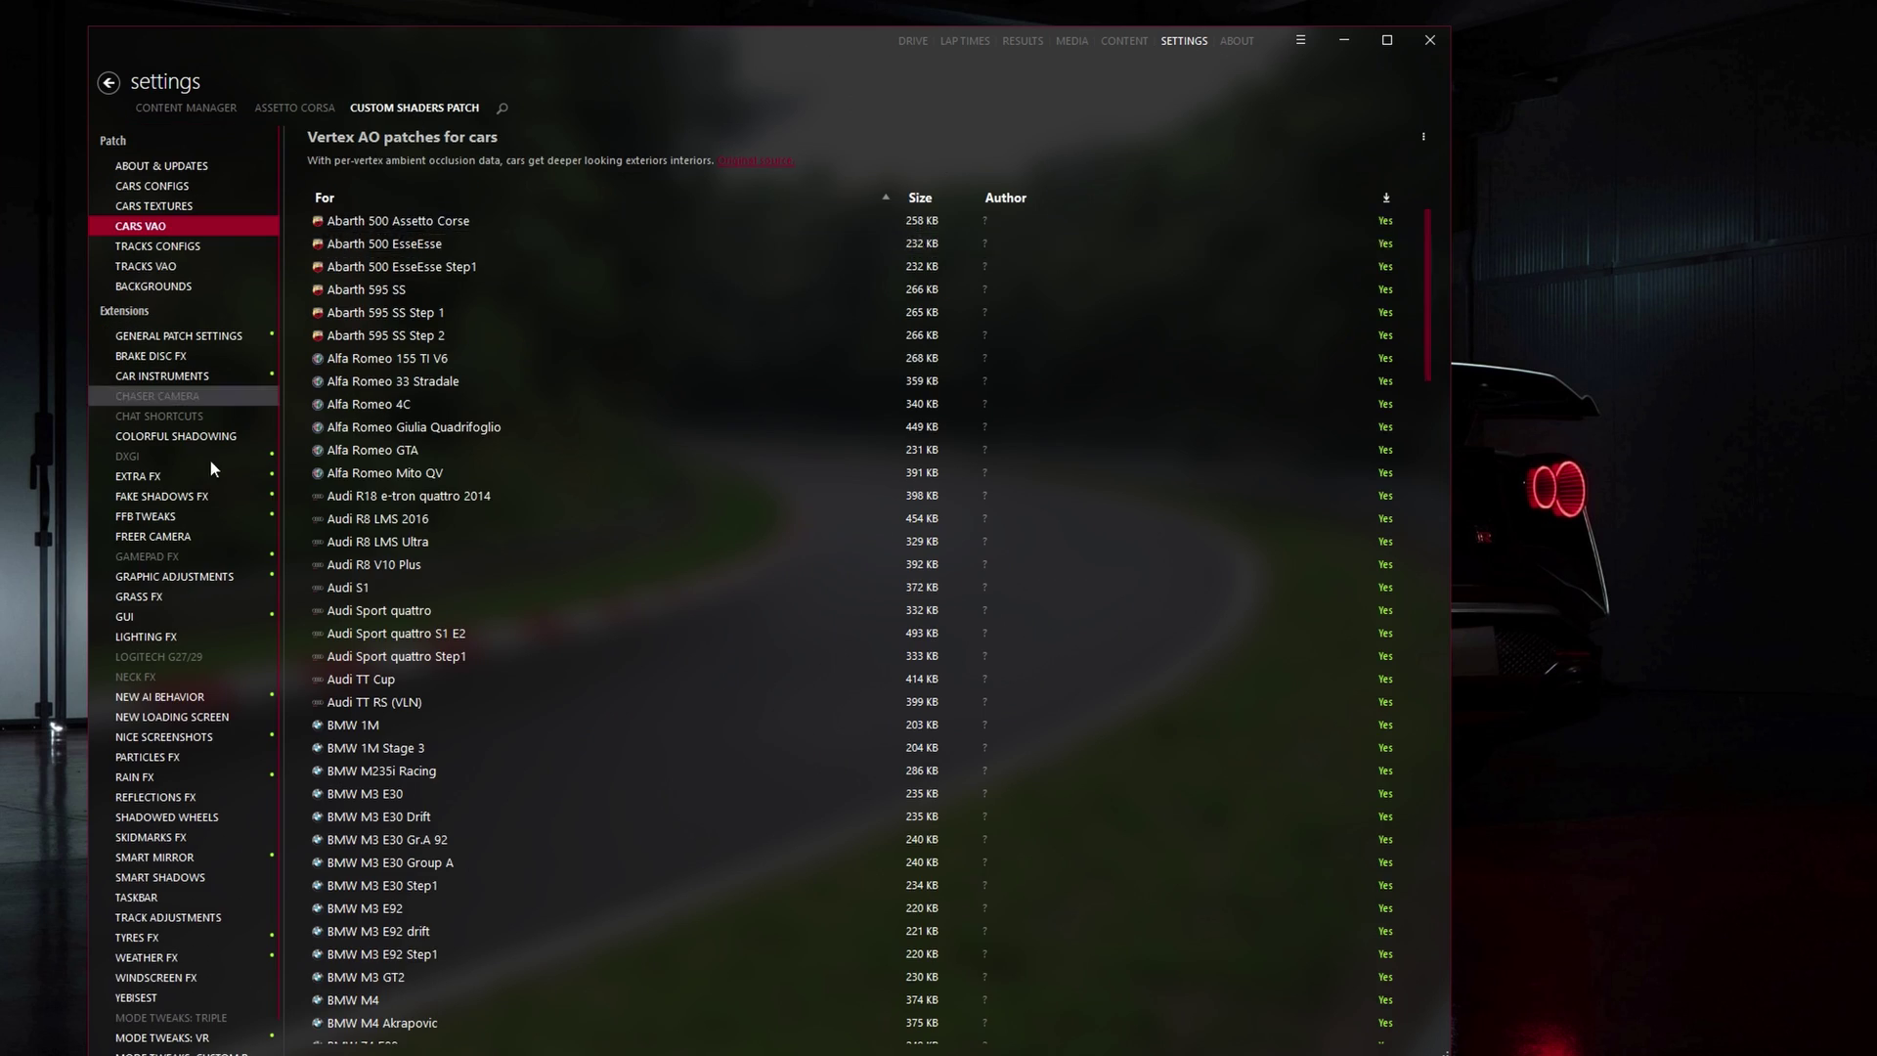
left_click(165, 960)
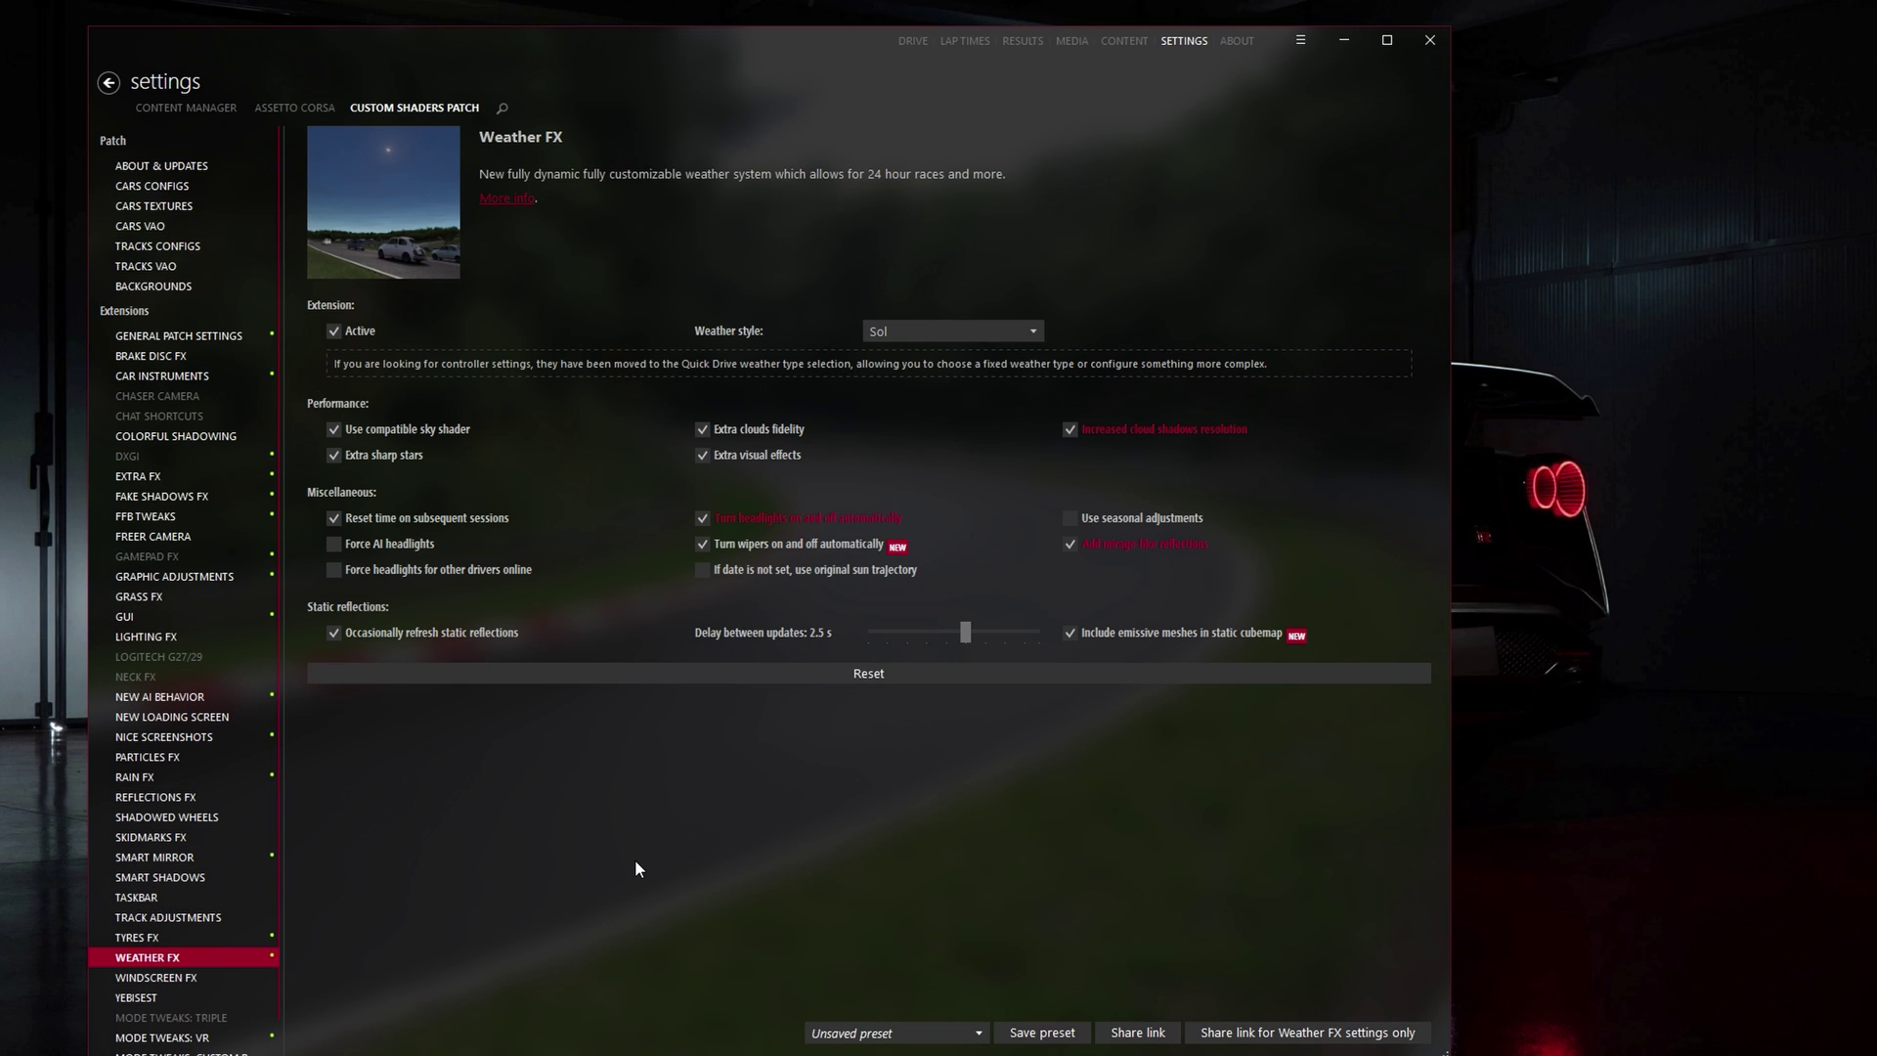
left_click(1034, 332)
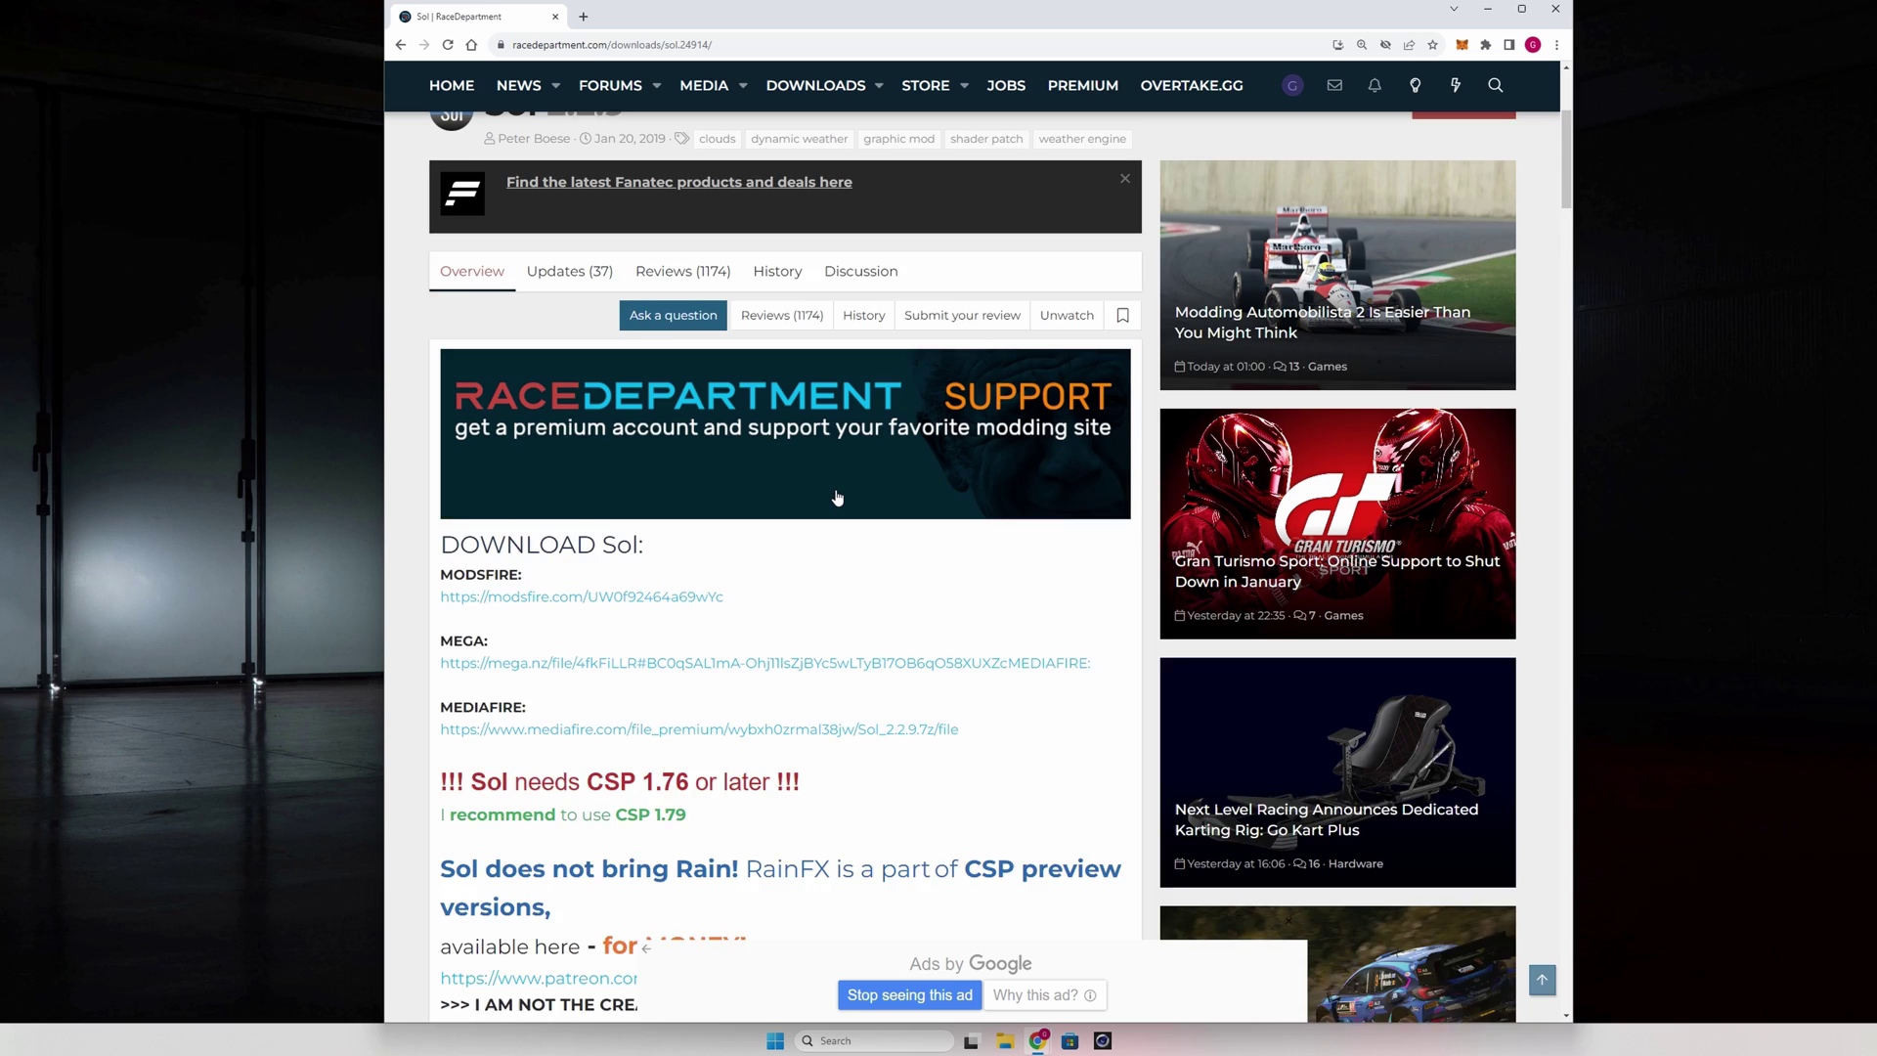
Start the Sol 2.2.9 download, then scroll the registration page's account plans to the basic option.
scroll(955, 494, "up", 3)
left_click(1477, 475)
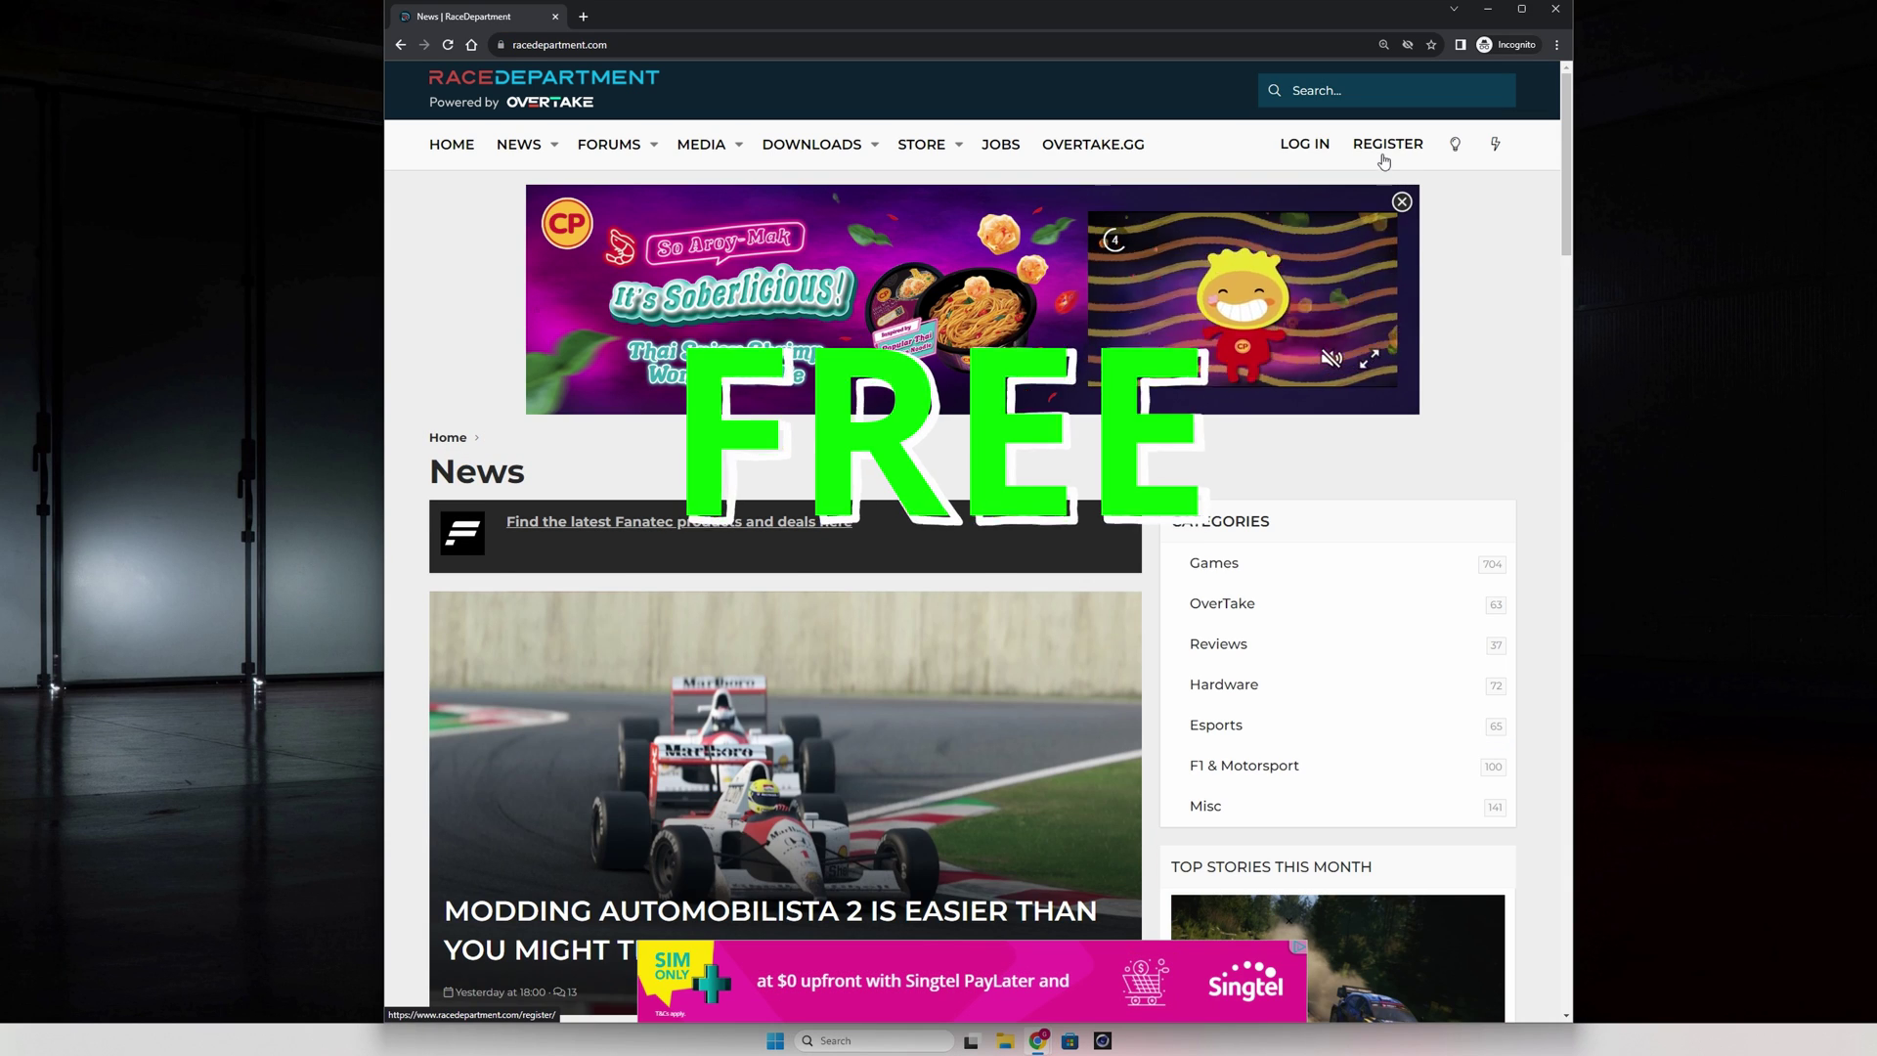
left_click(1384, 148)
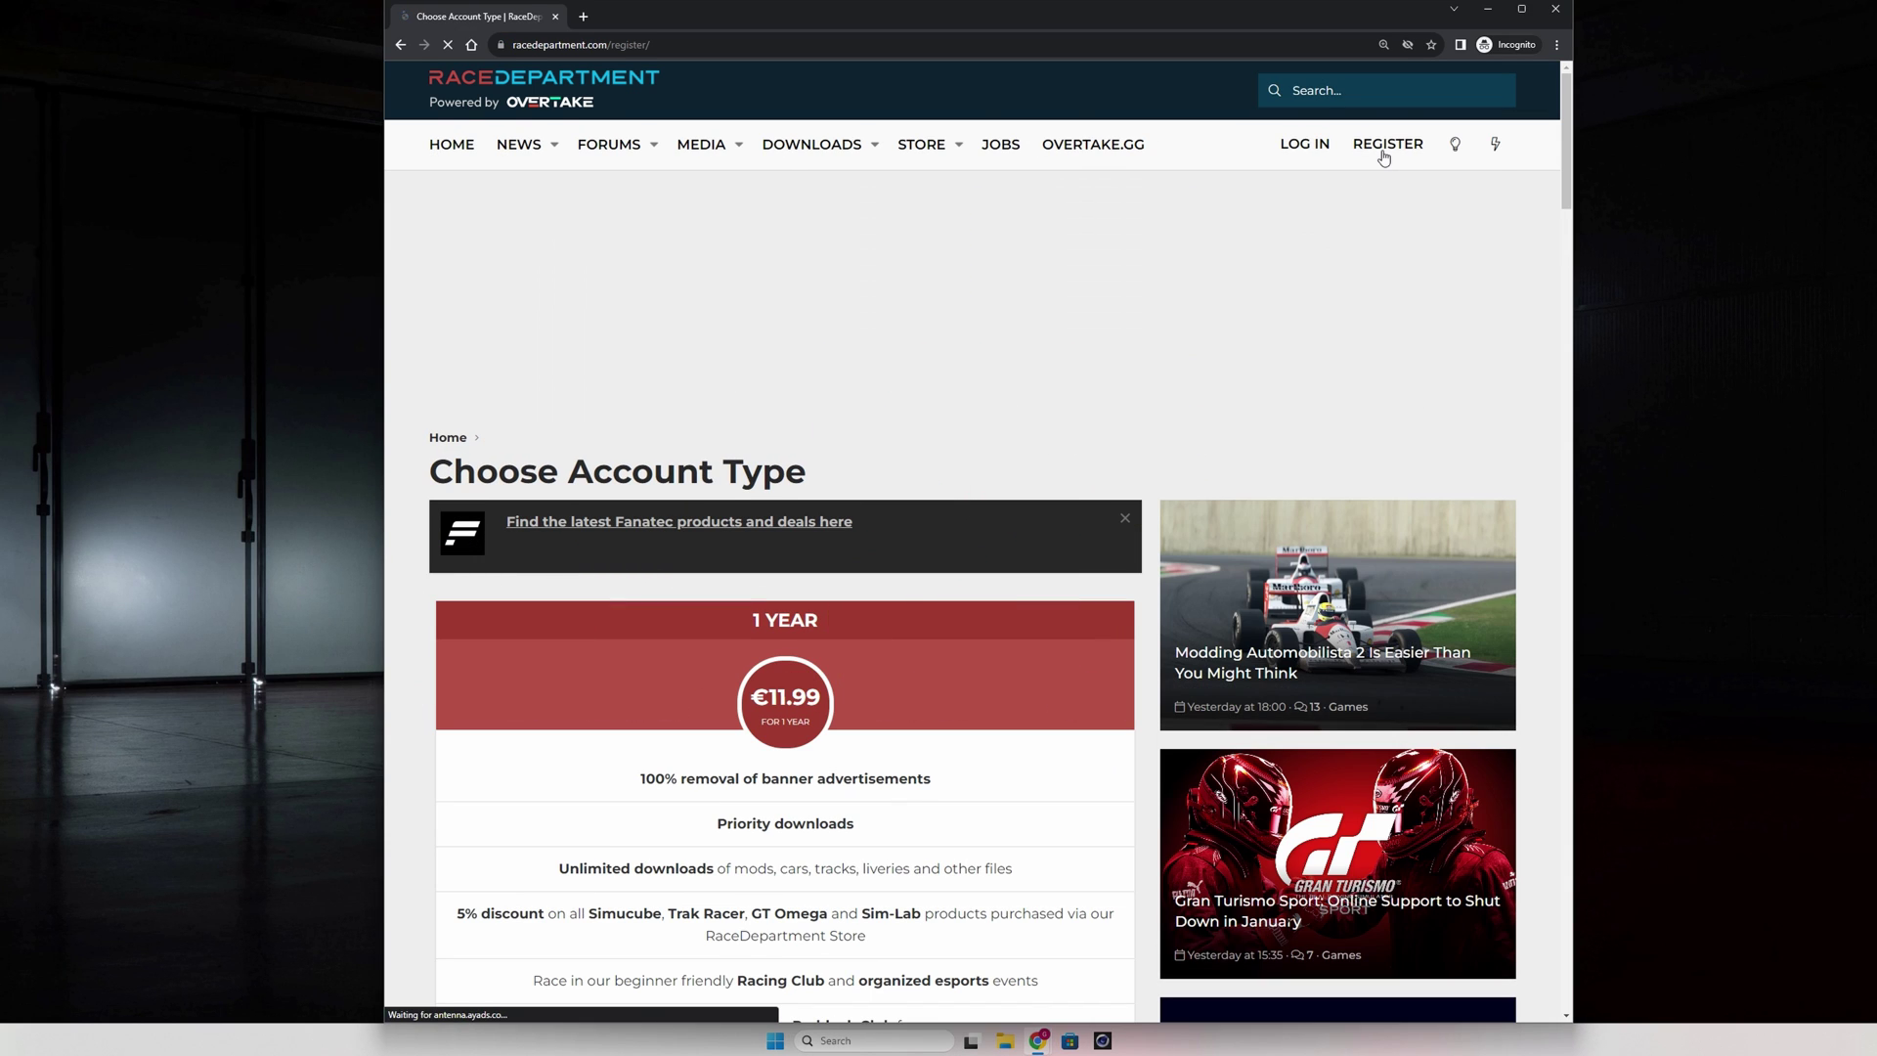
scroll(976, 664, "down", 12)
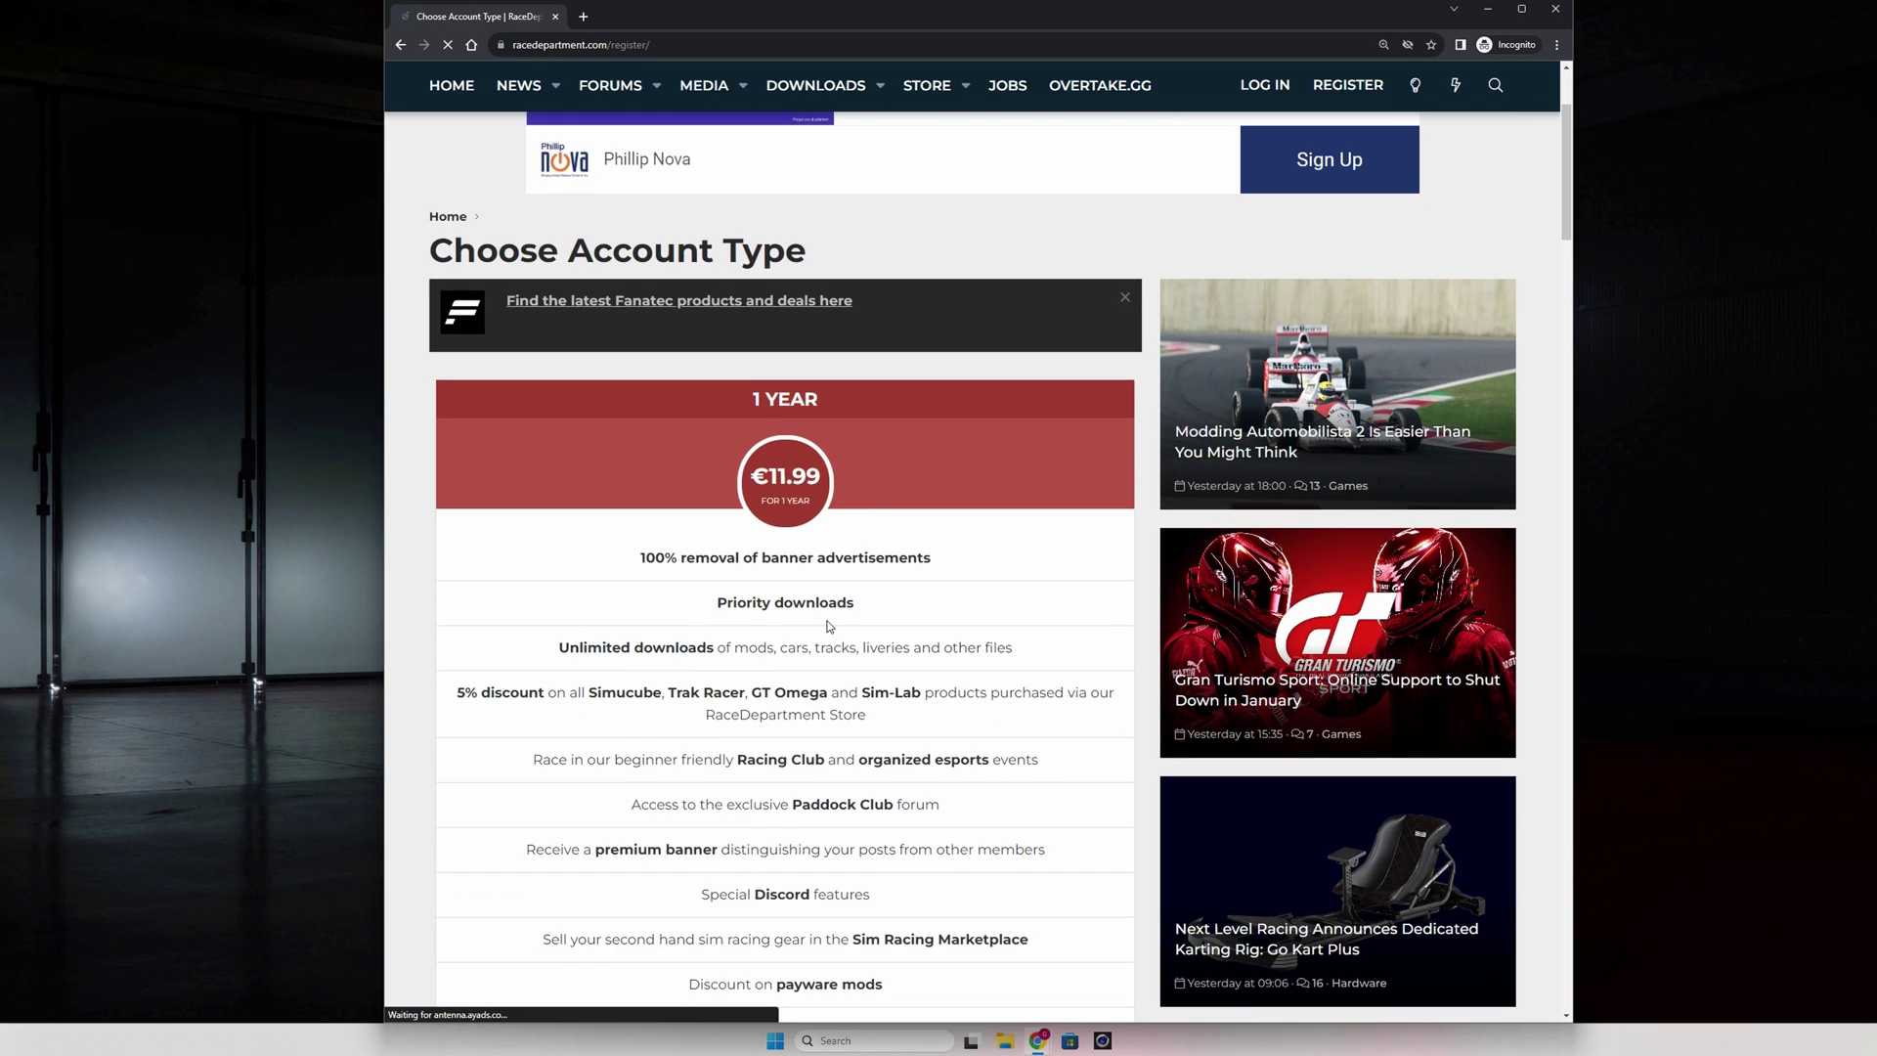
scroll(829, 625, "down", 12)
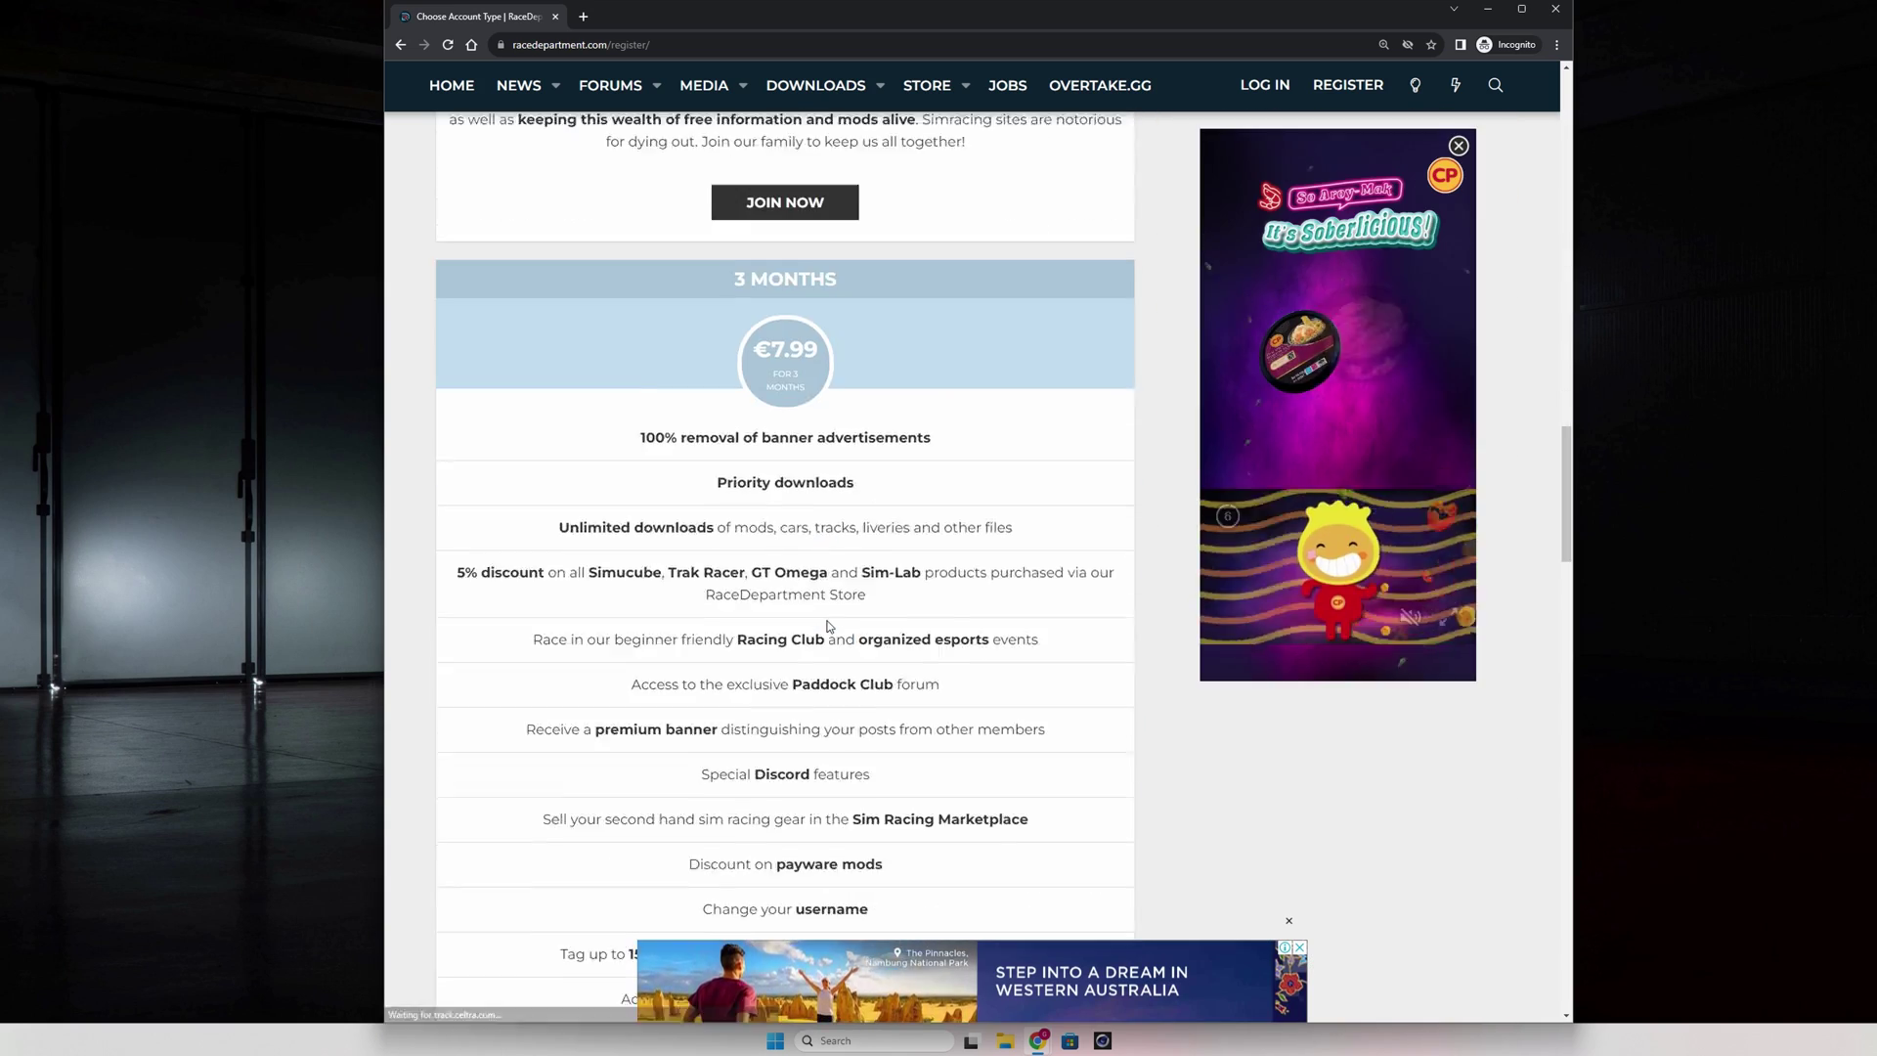
scroll(829, 626, "down", 15)
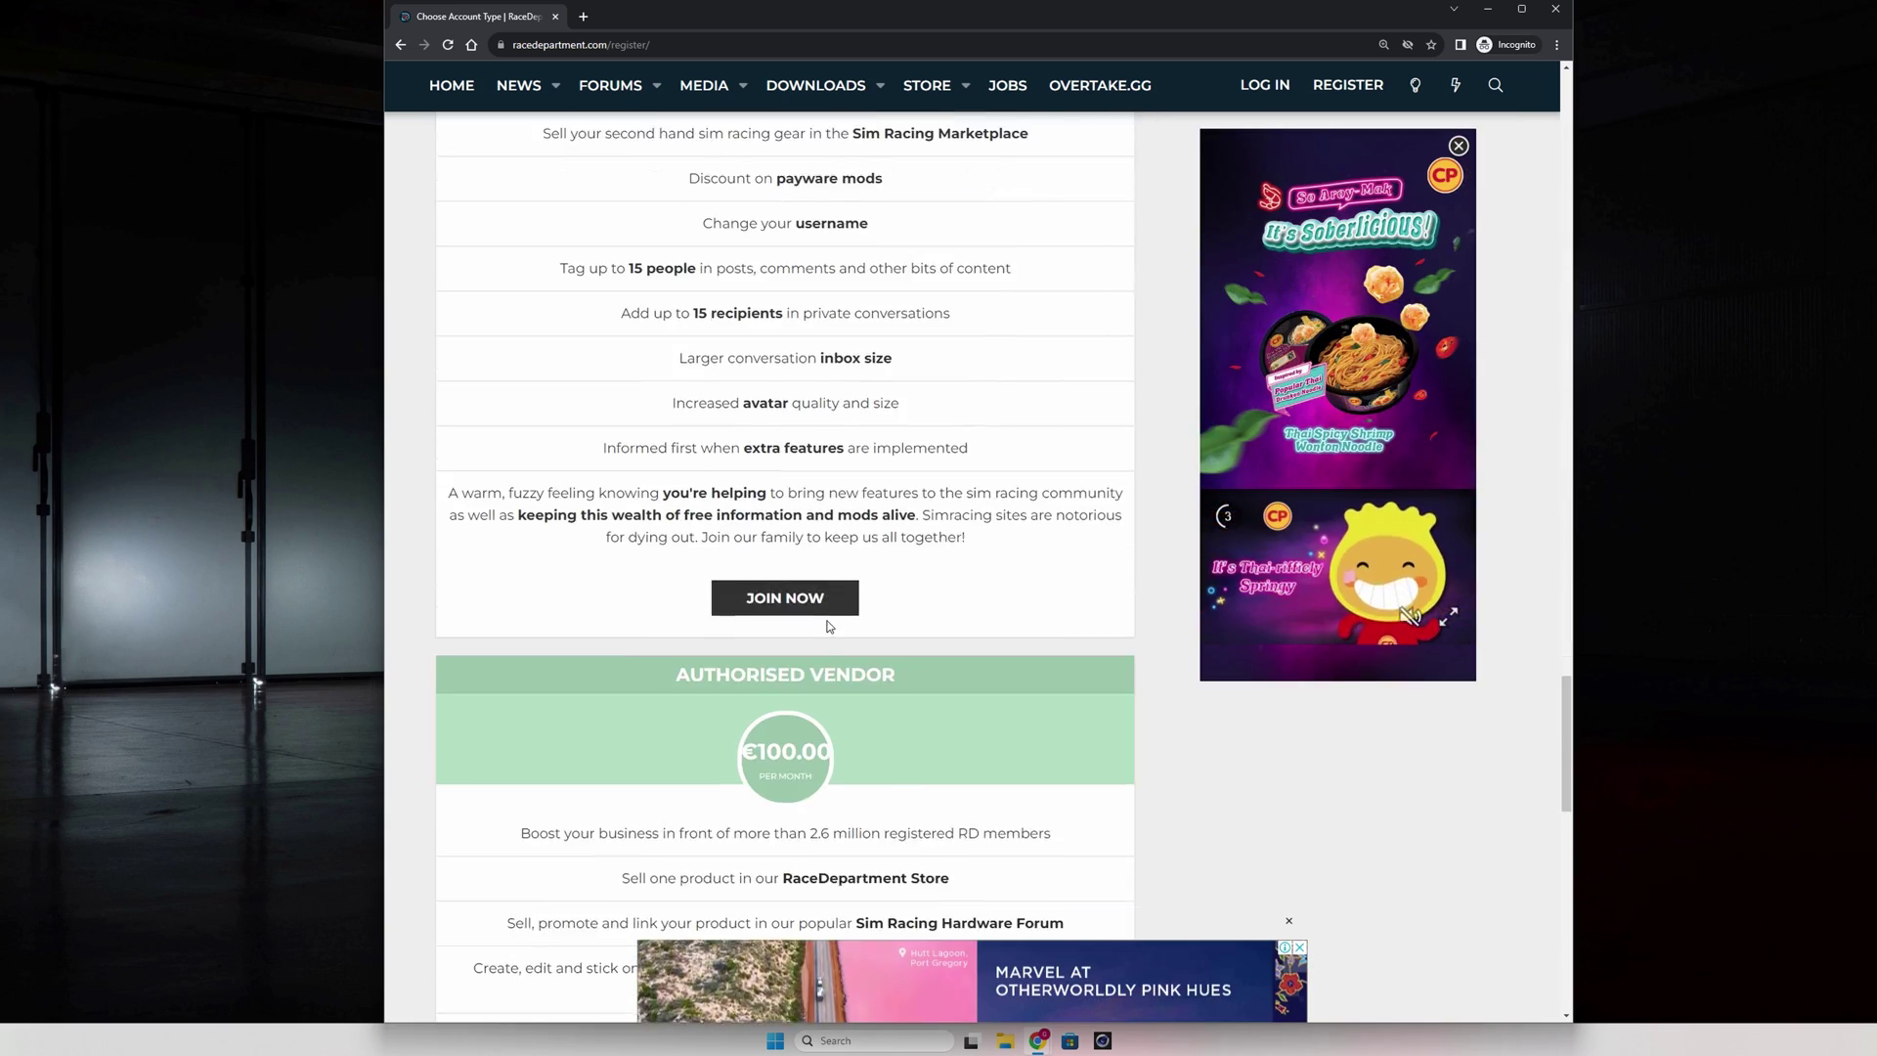
scroll(828, 621, "down", 2)
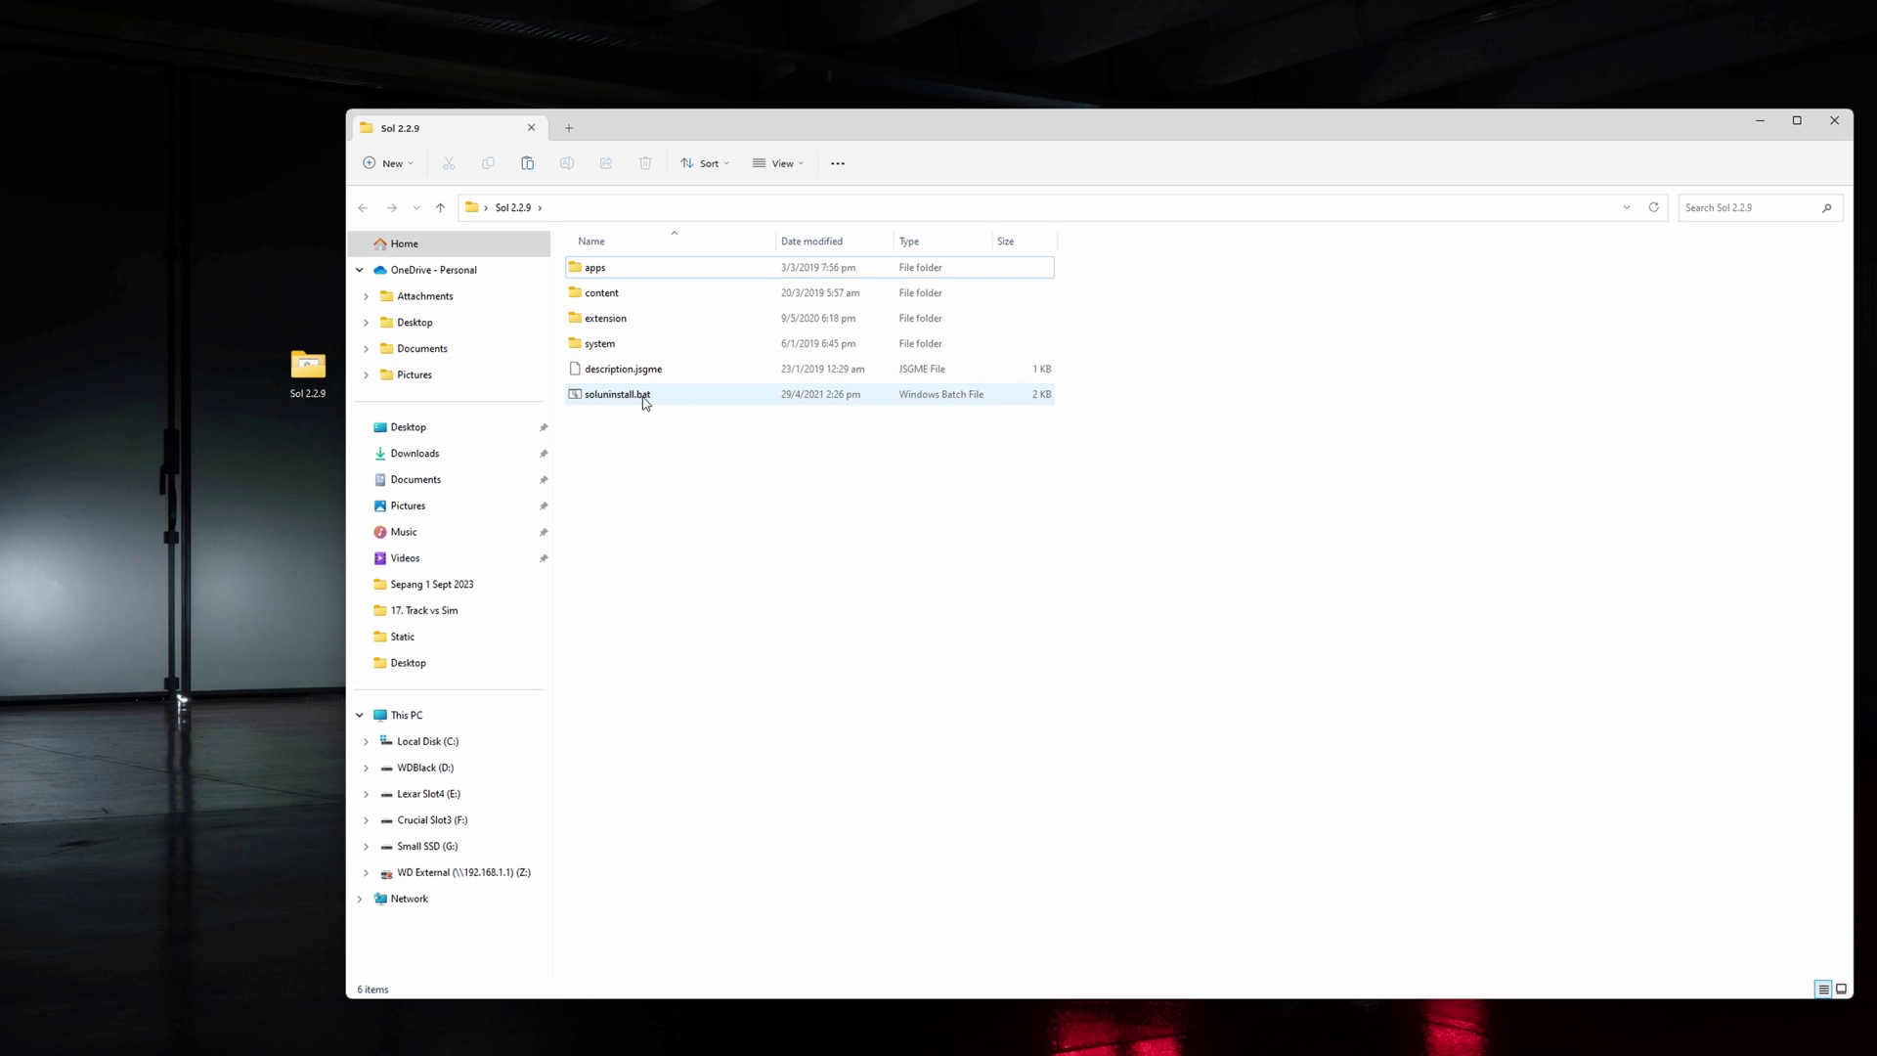
Copy soluninstall.bat into the assettocorsa folder and run it, answering Y to remove old Sol.
right_click(645, 401)
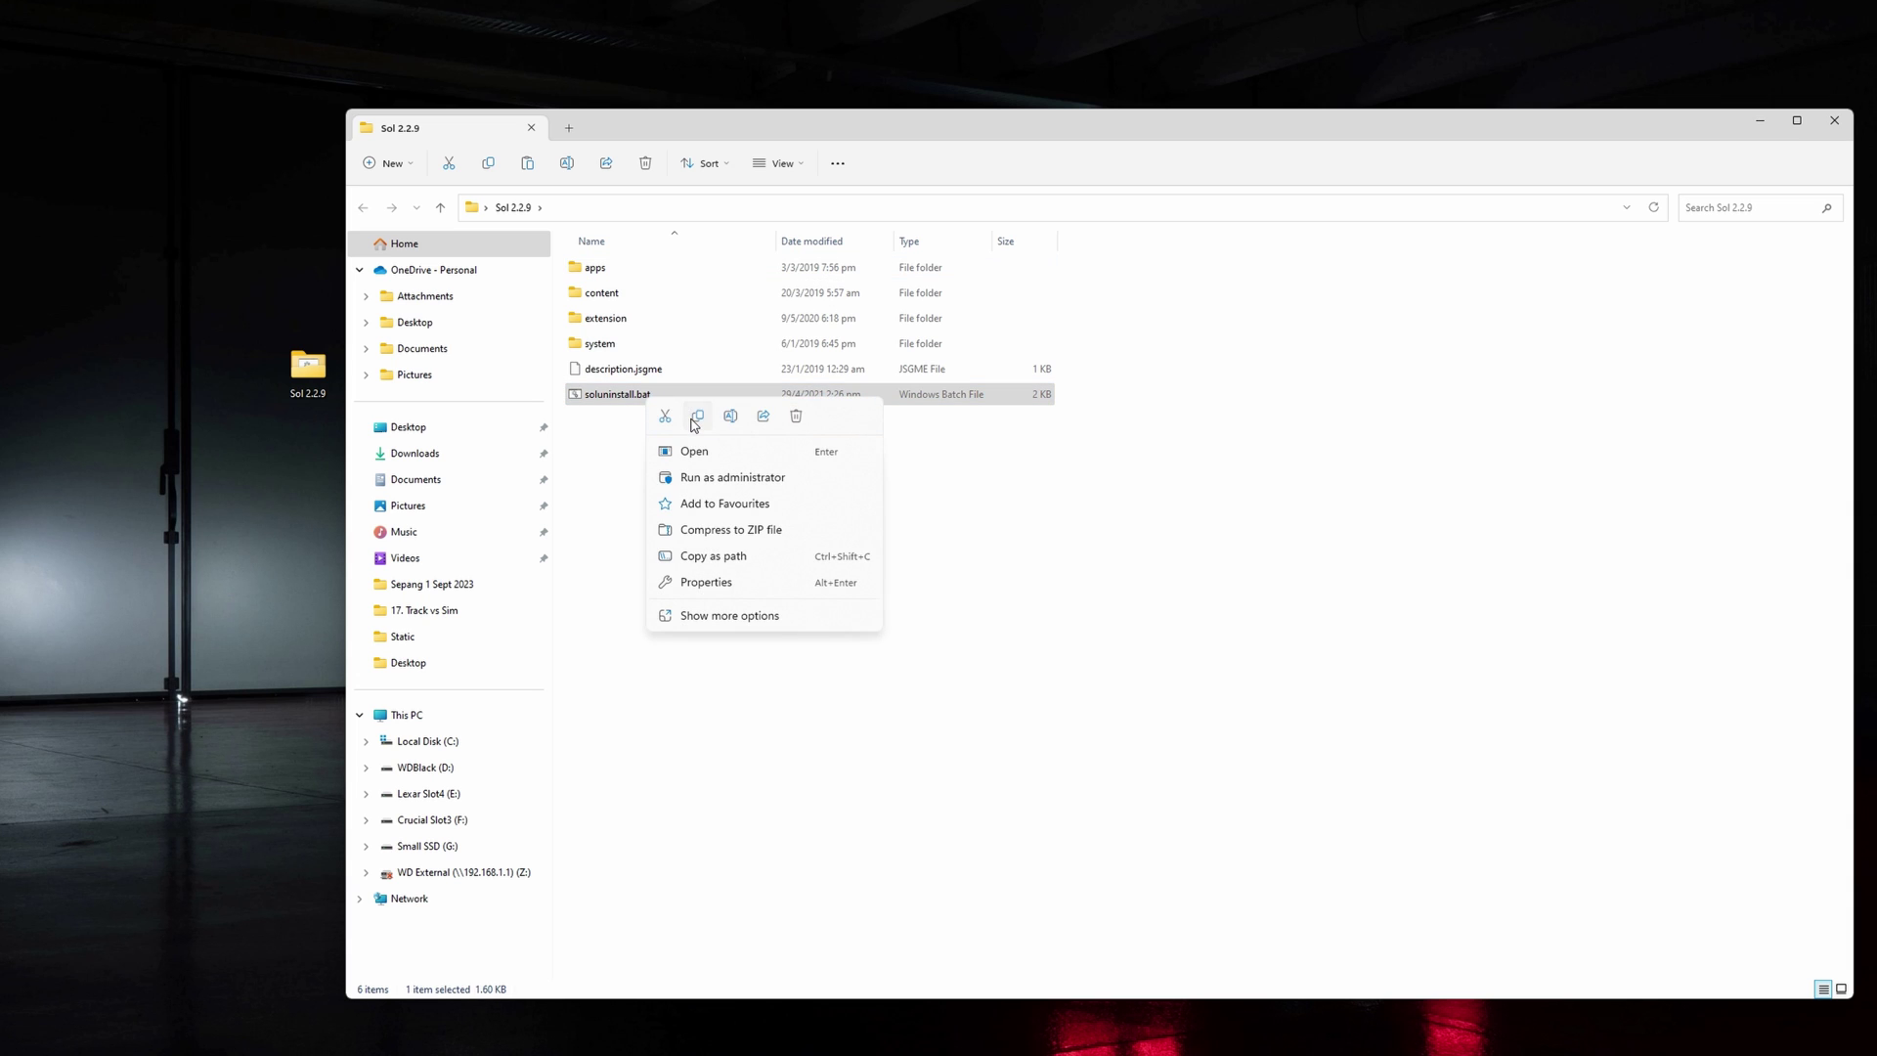
left_click(697, 417)
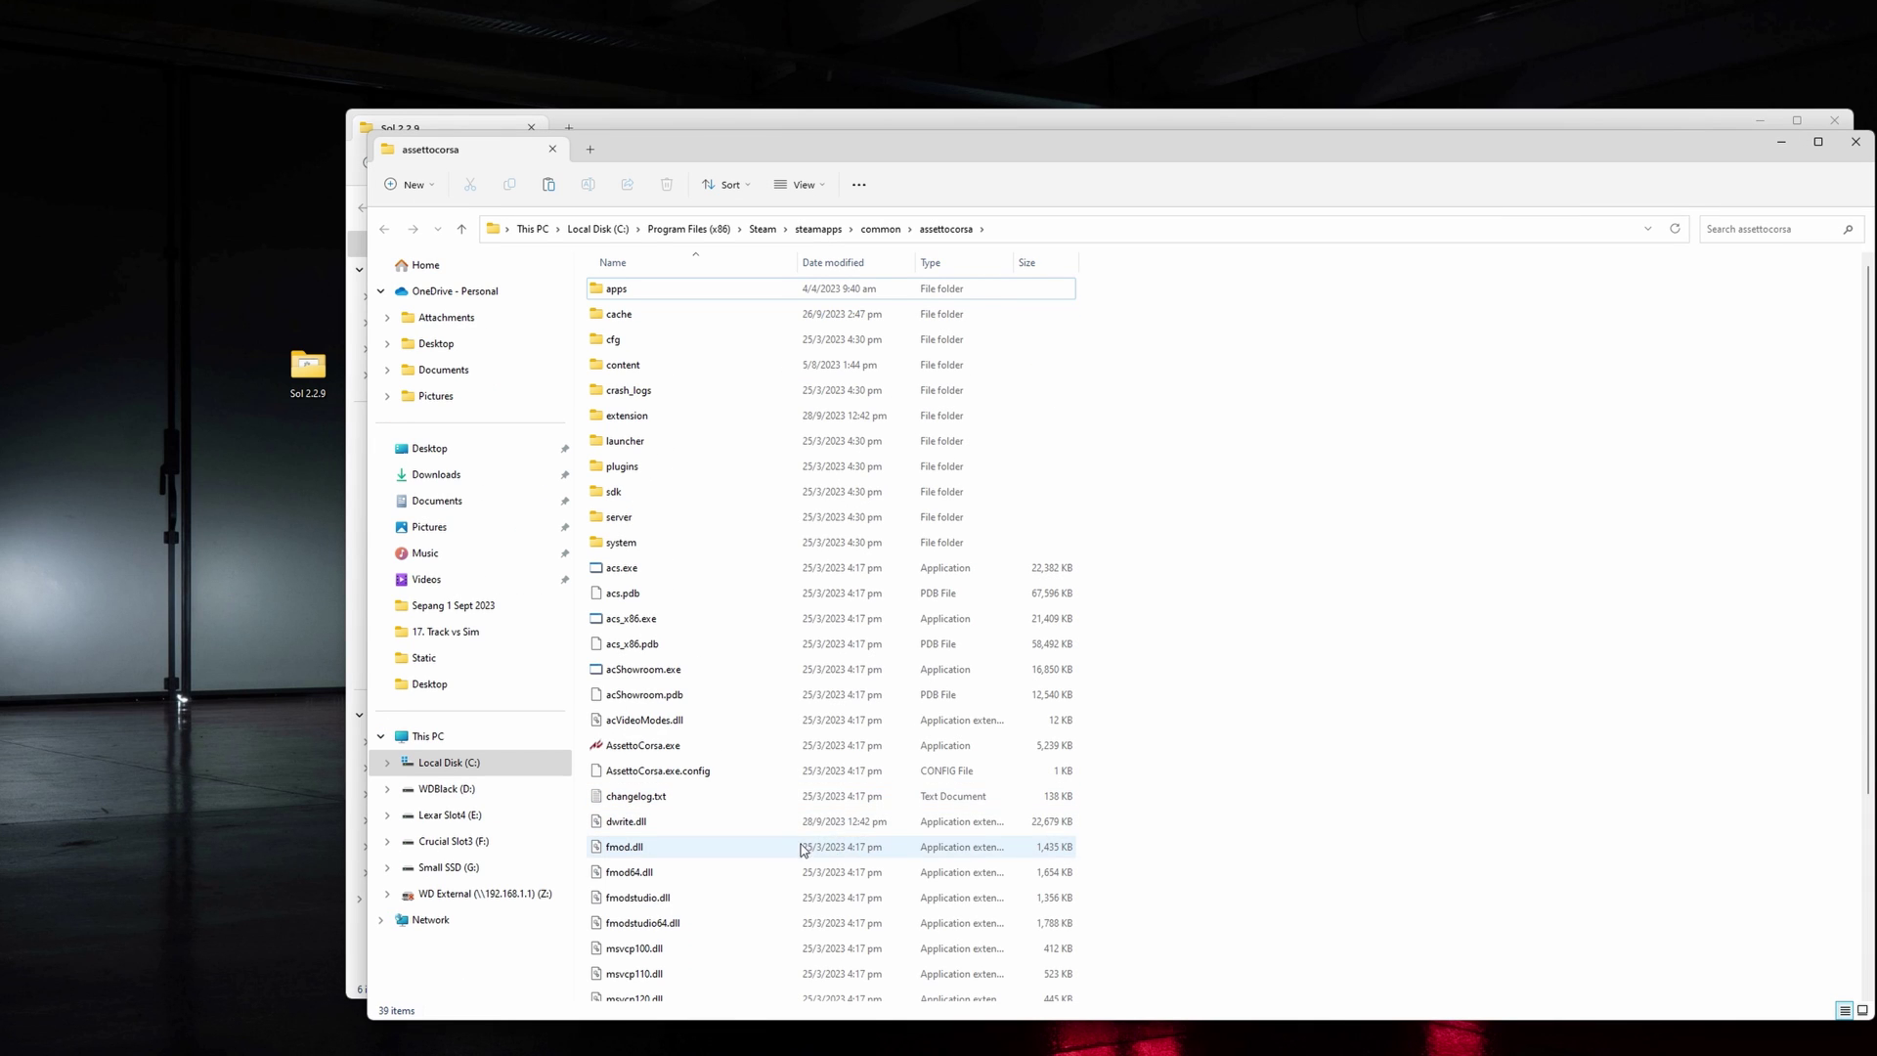
right_click(784, 880)
left_click(801, 875)
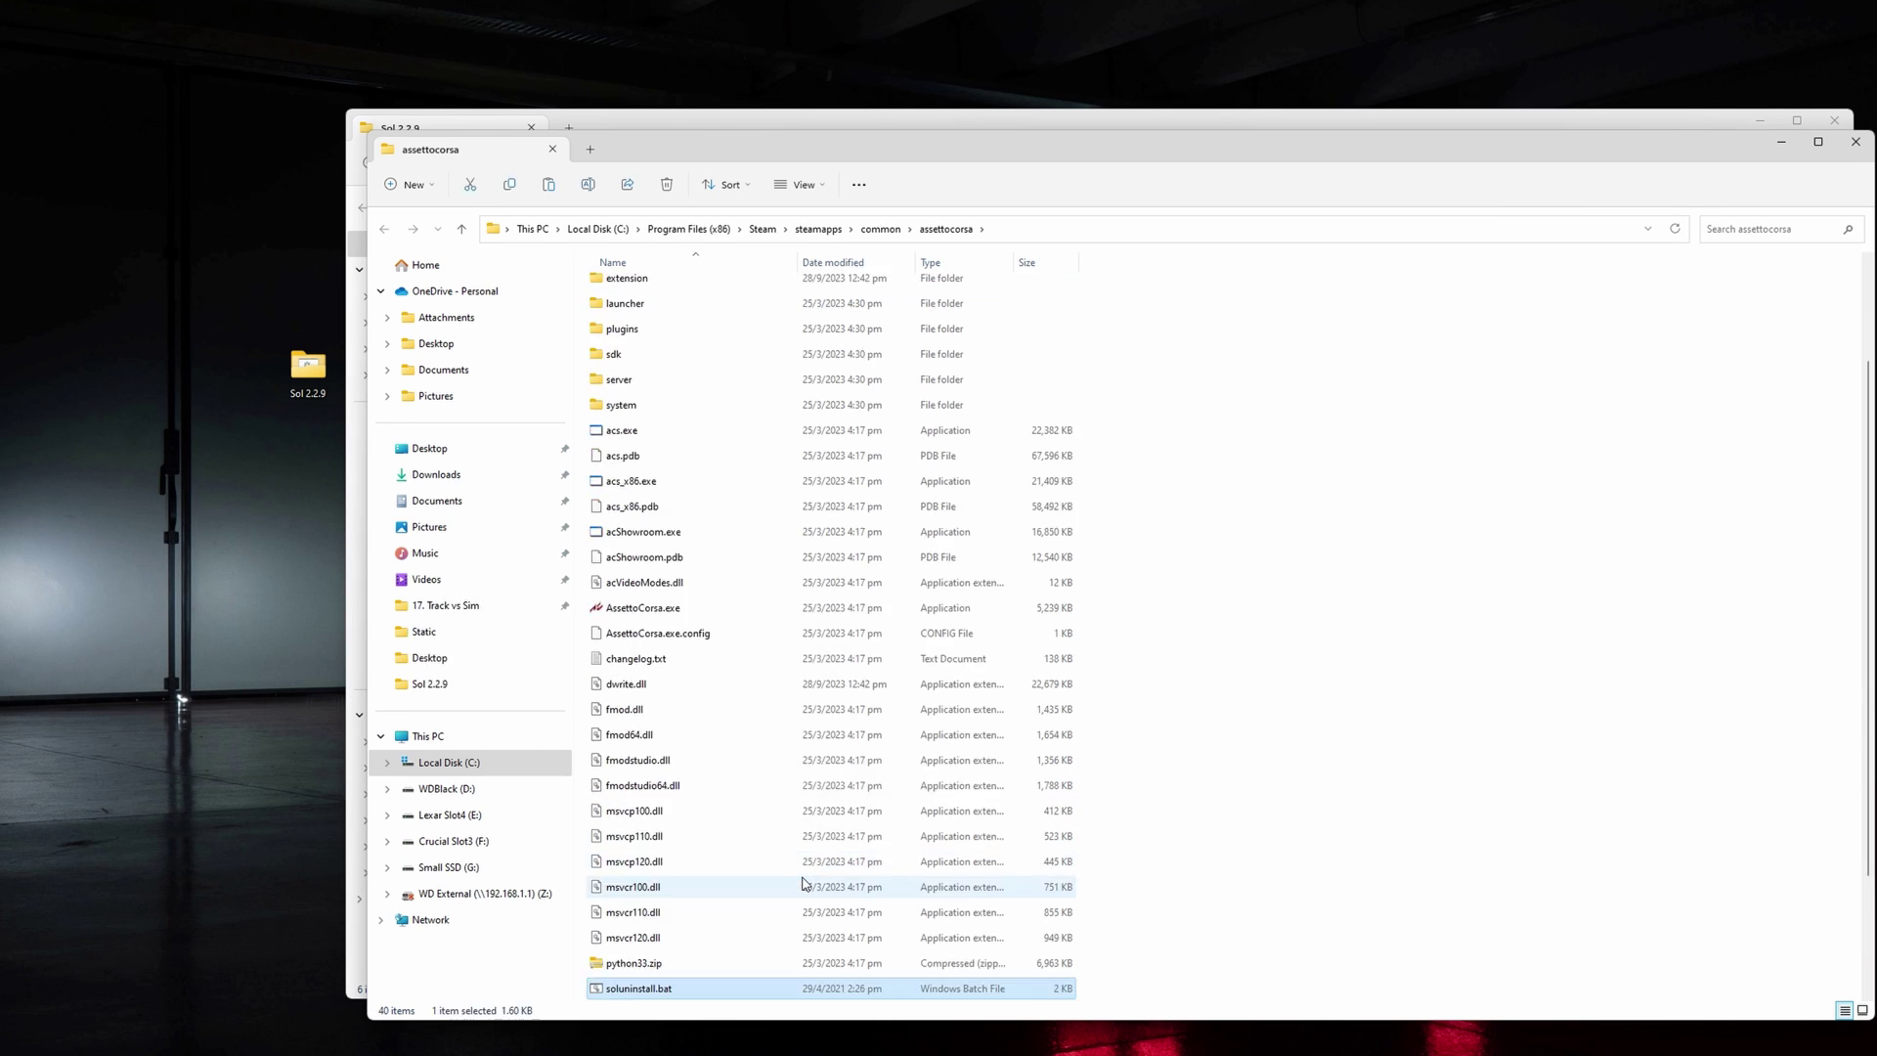
double_click(665, 996)
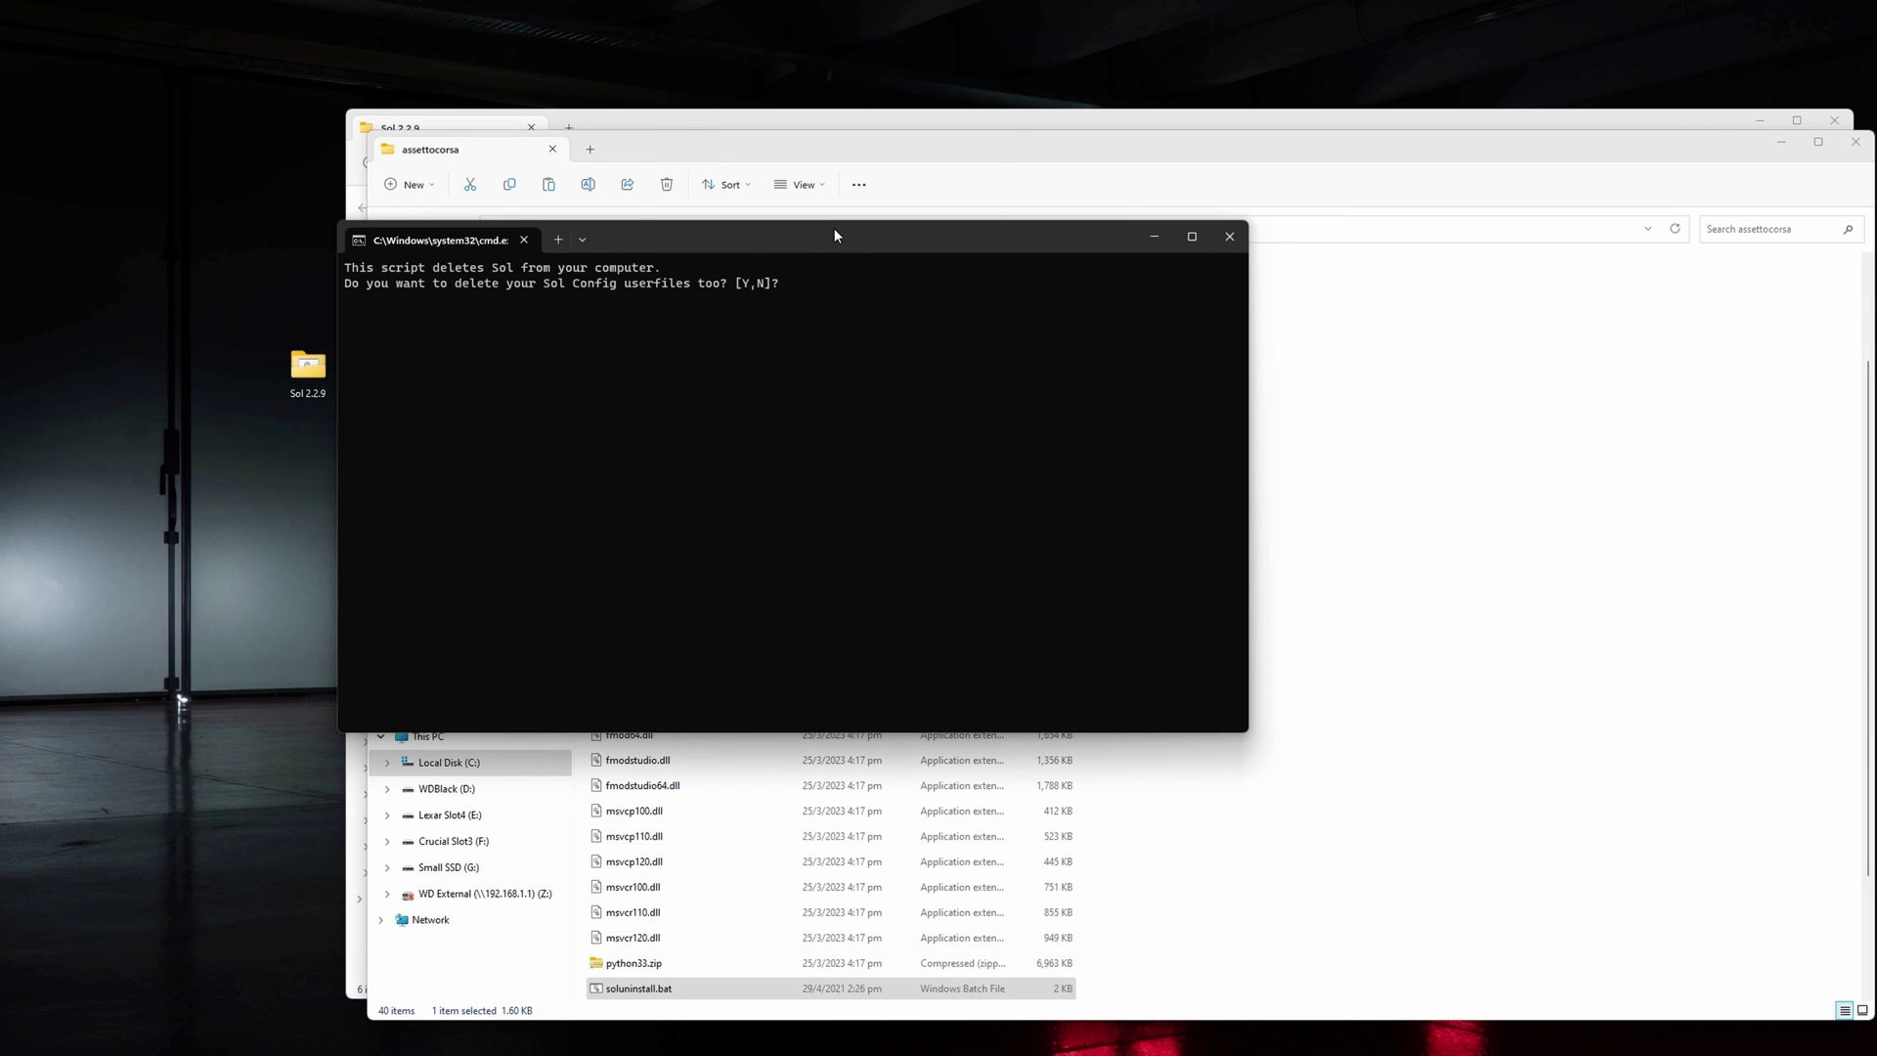
type("Y")
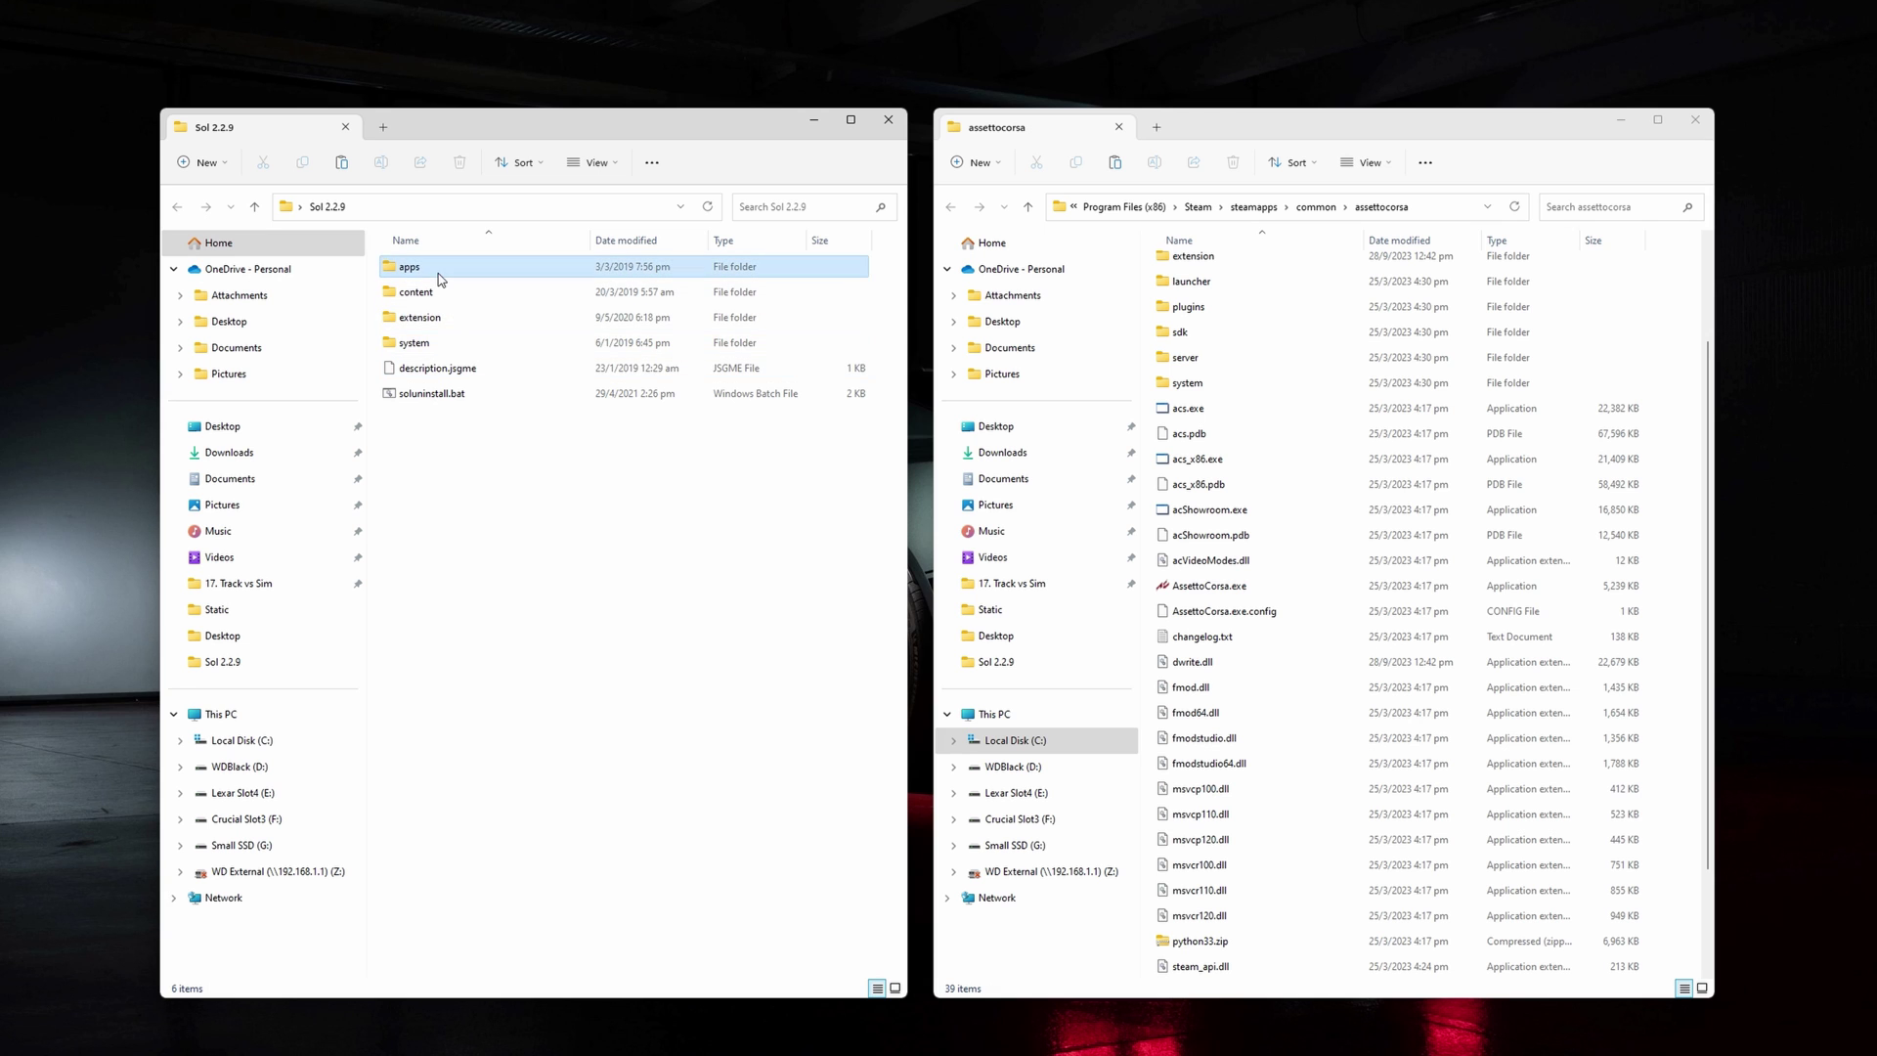
Copy the Sol folders into assettocorsa, overwriting existing files, and return to Content Manager.
left_click(438, 279)
left_click(441, 315, "ctrl")
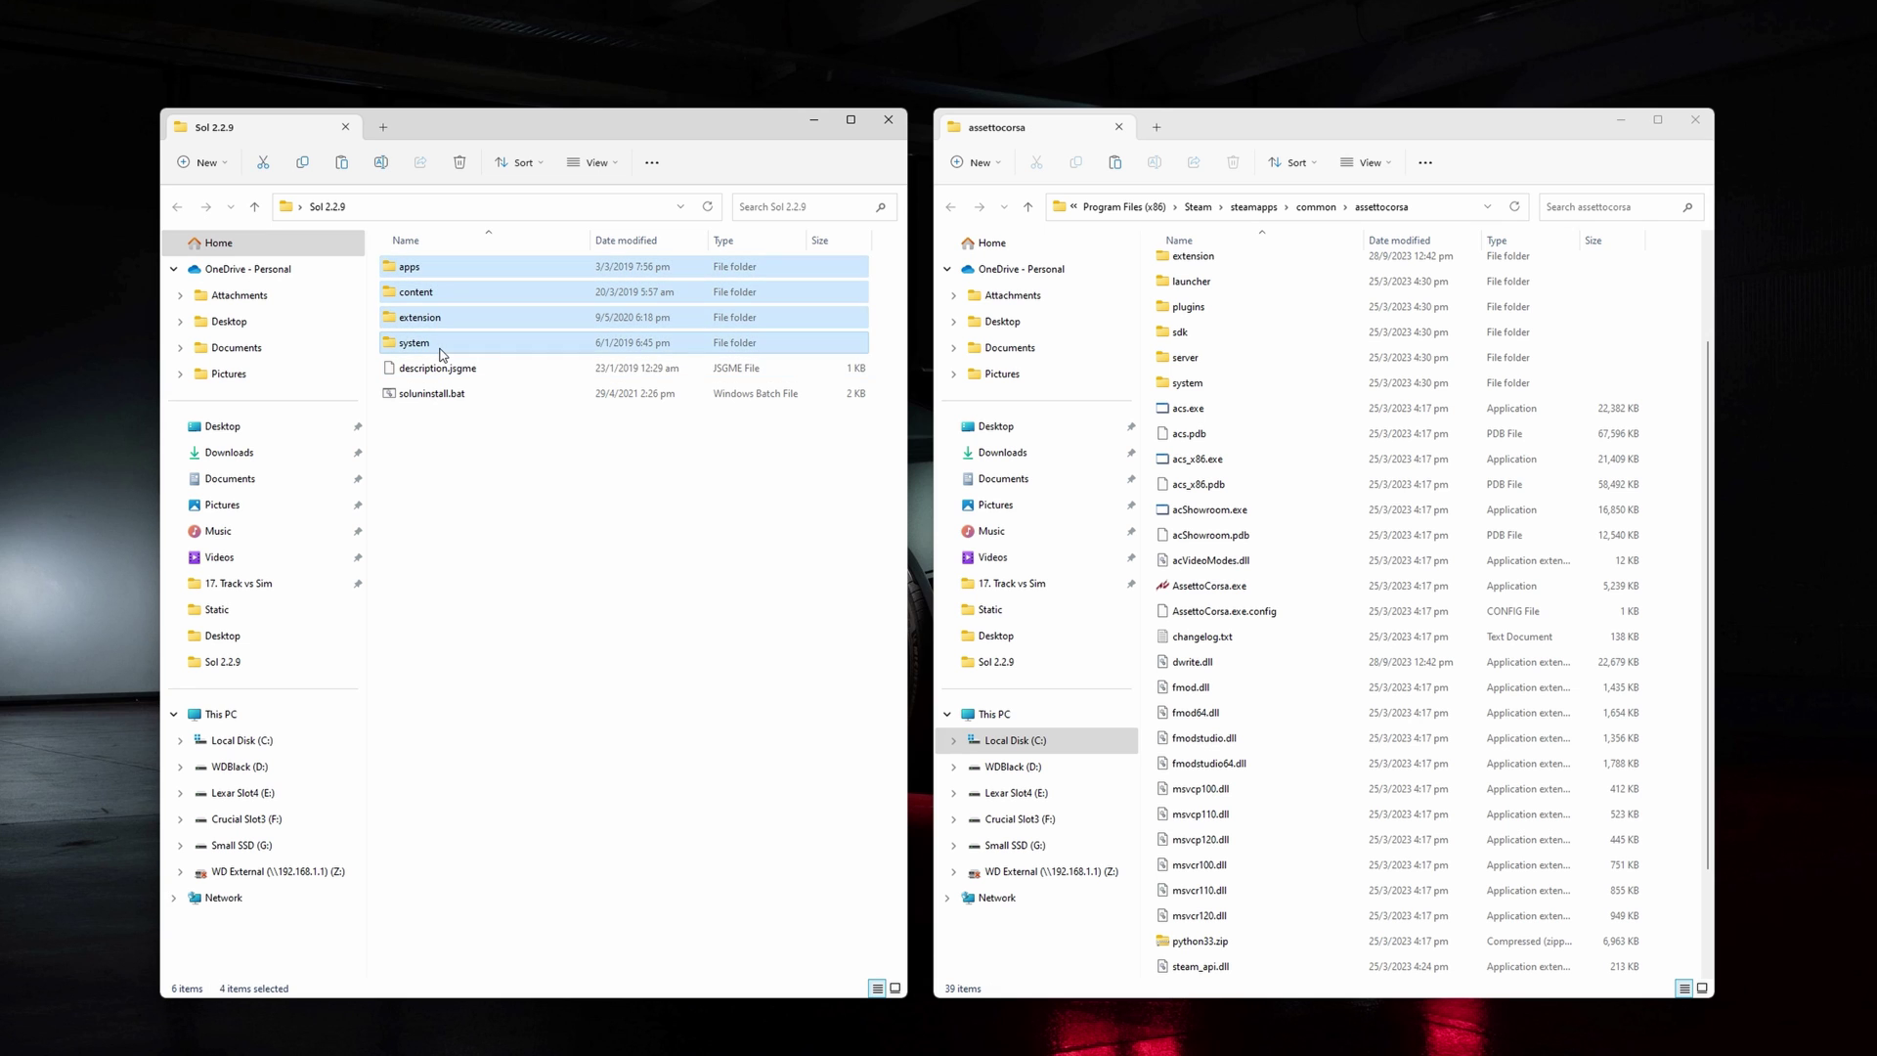
left_click_drag(445, 337, 1142, 426)
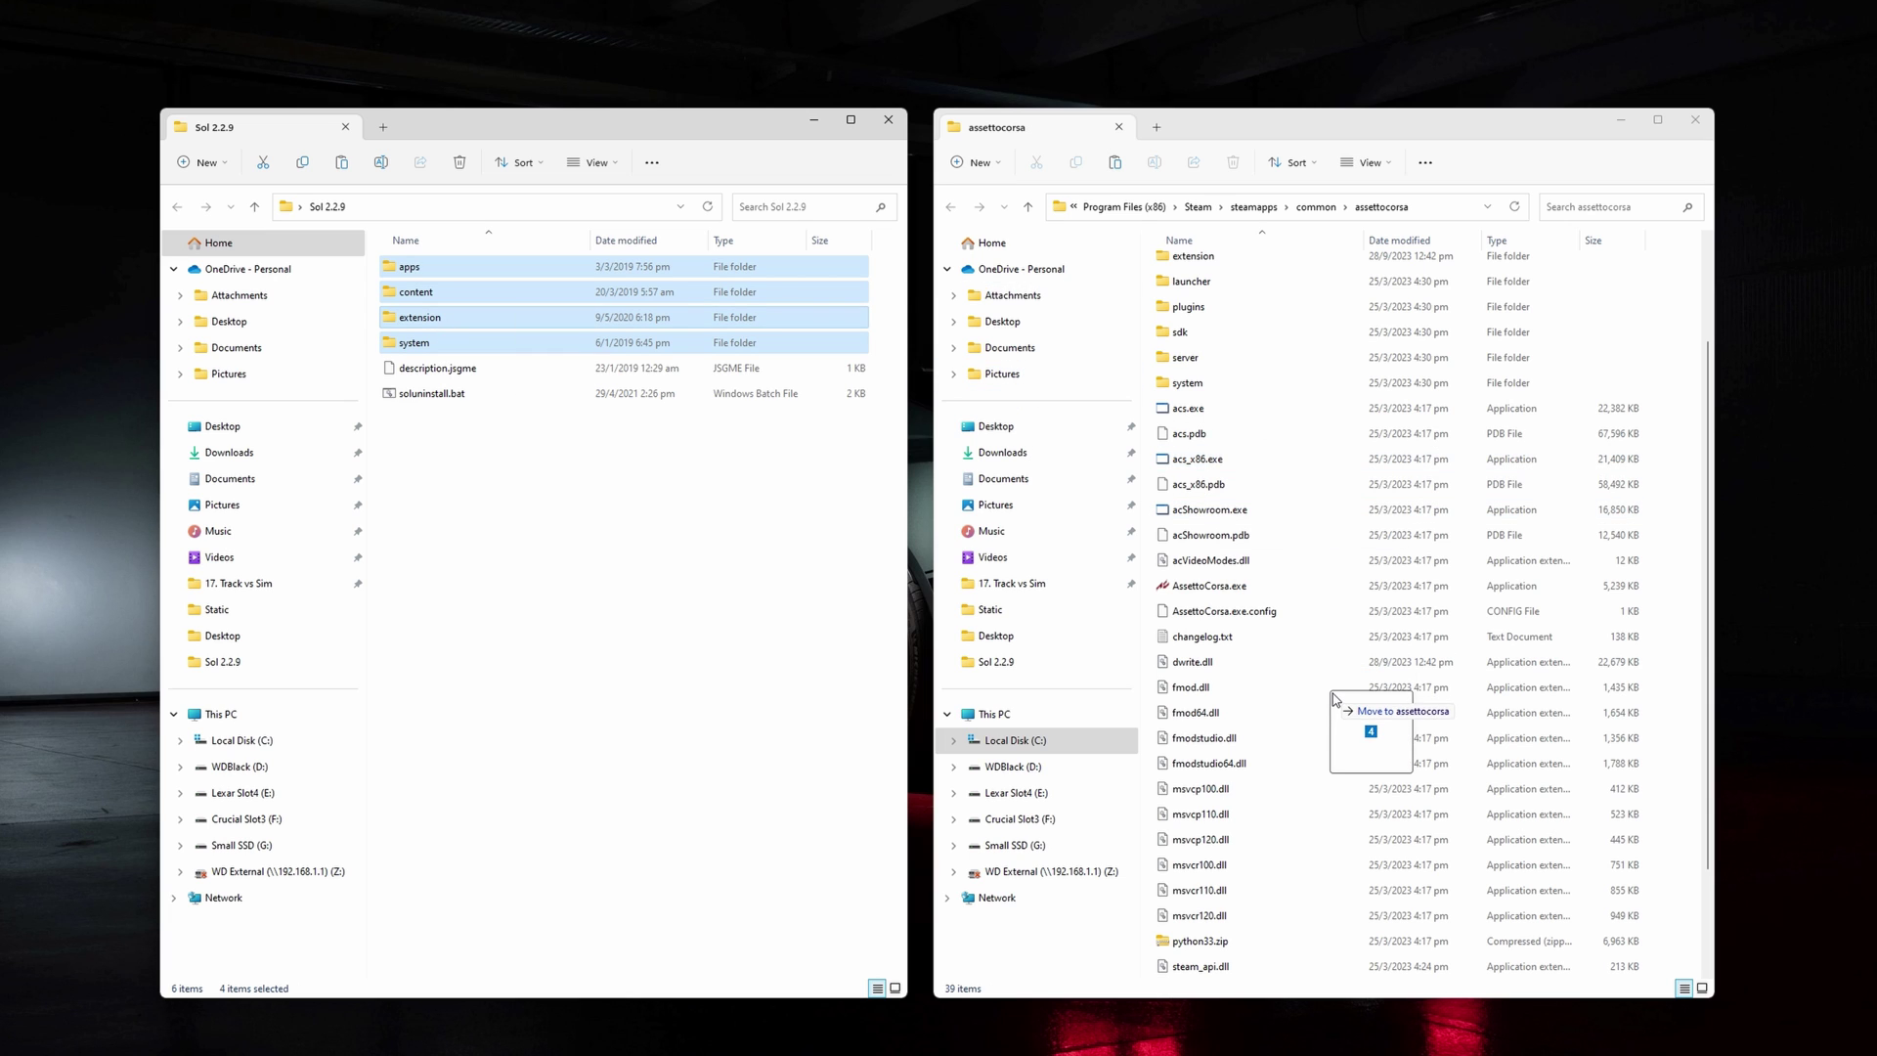
left_click_drag(1334, 698, 1315, 700)
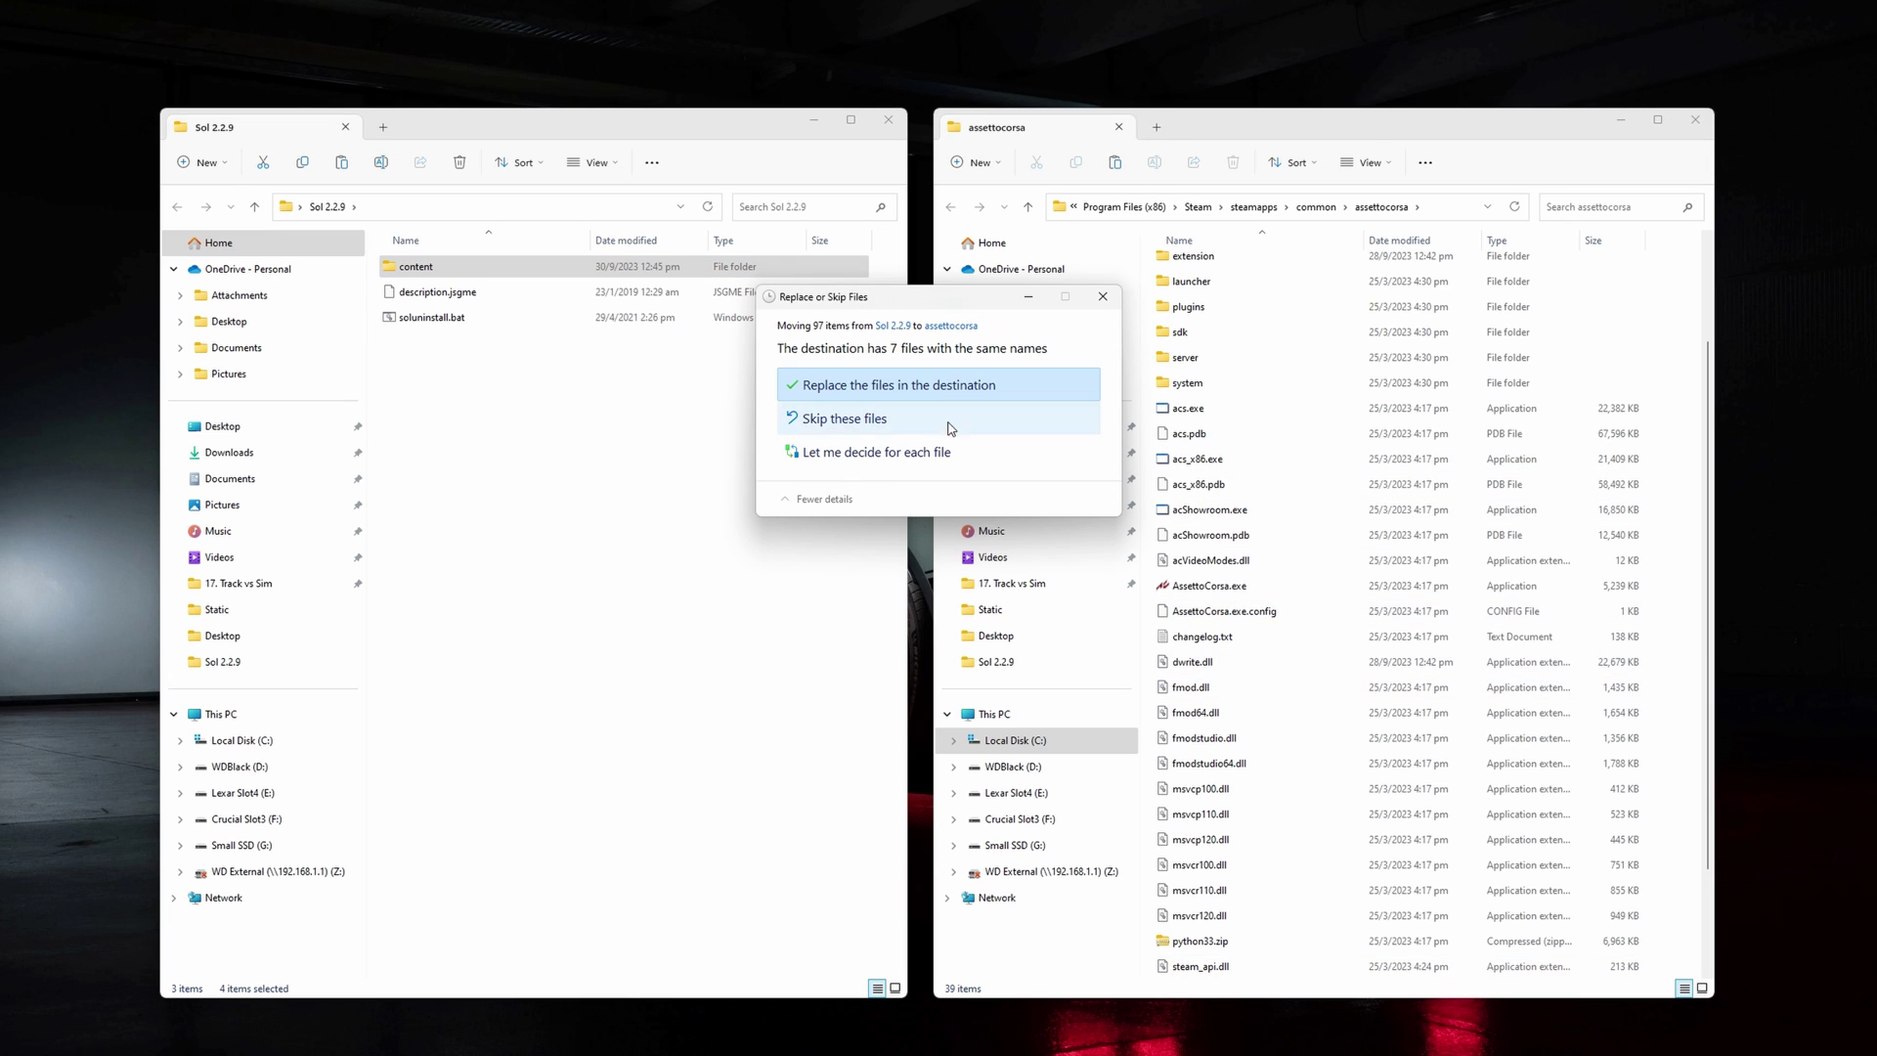
left_click(919, 385)
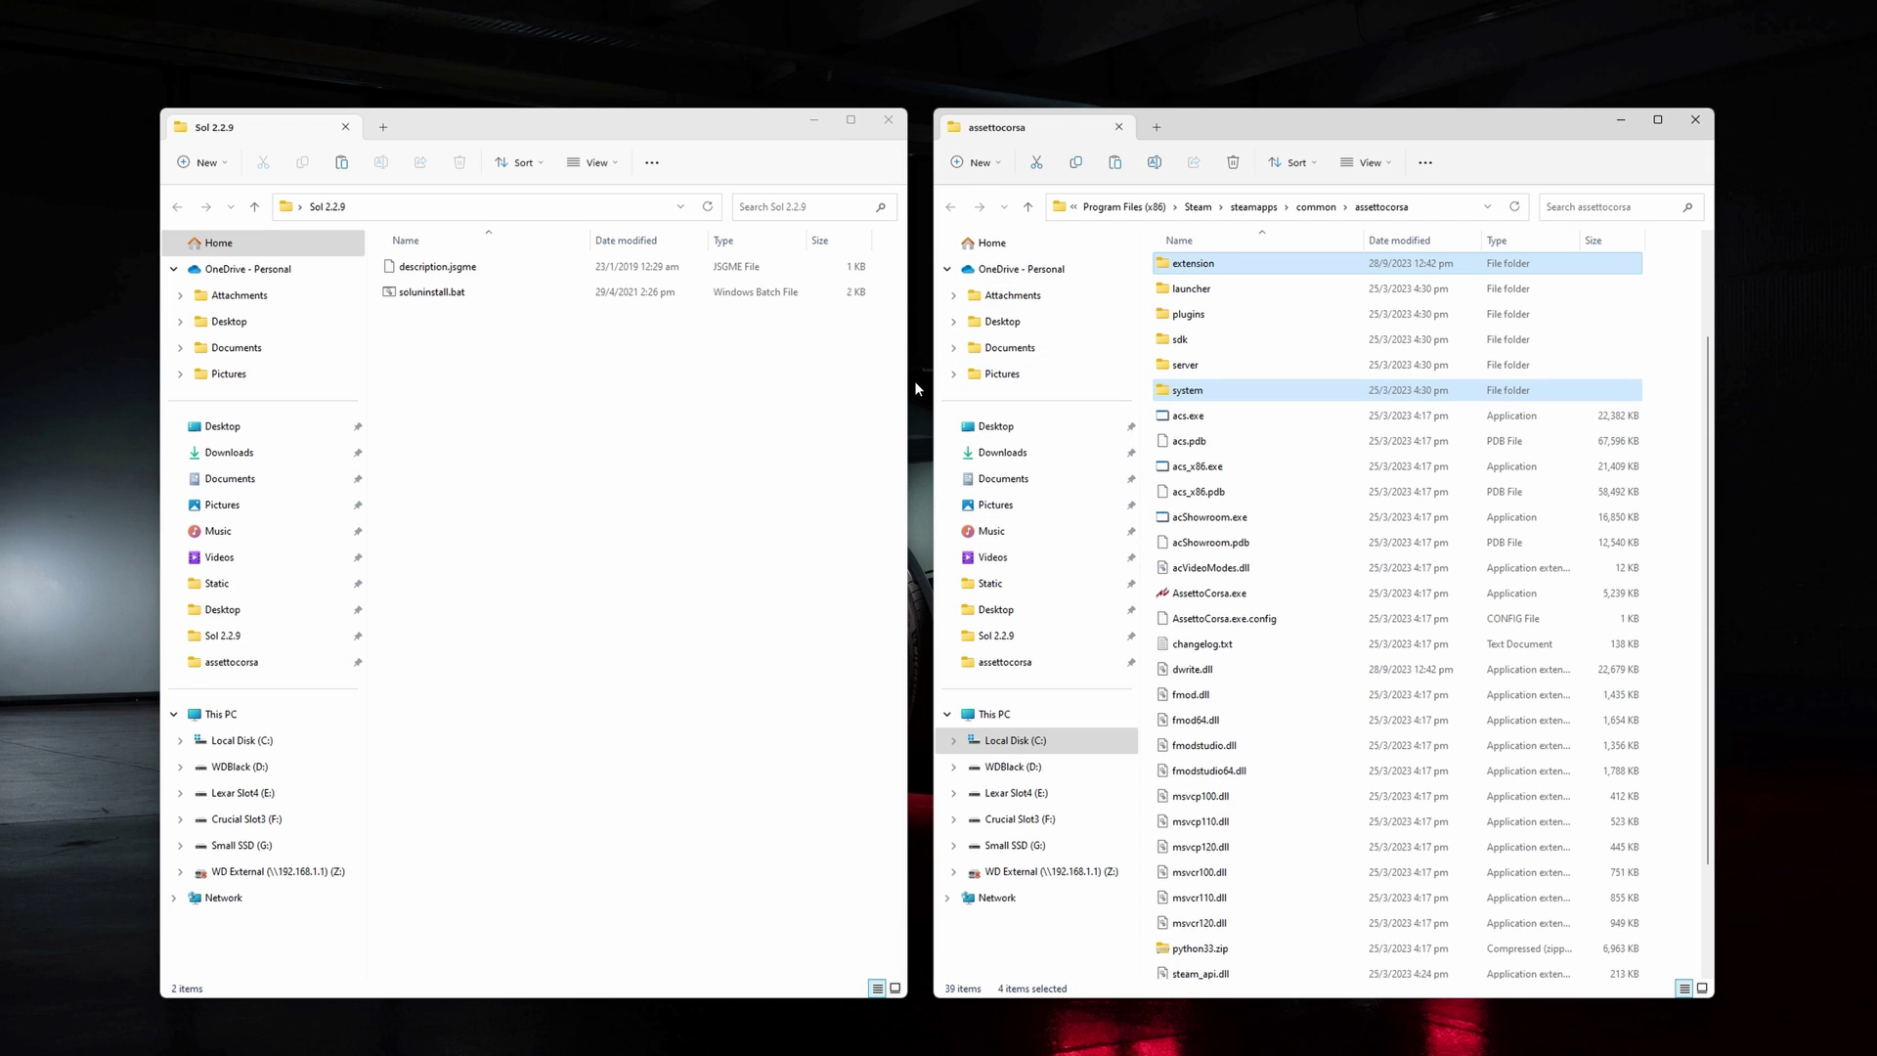
key("alt+Tab")
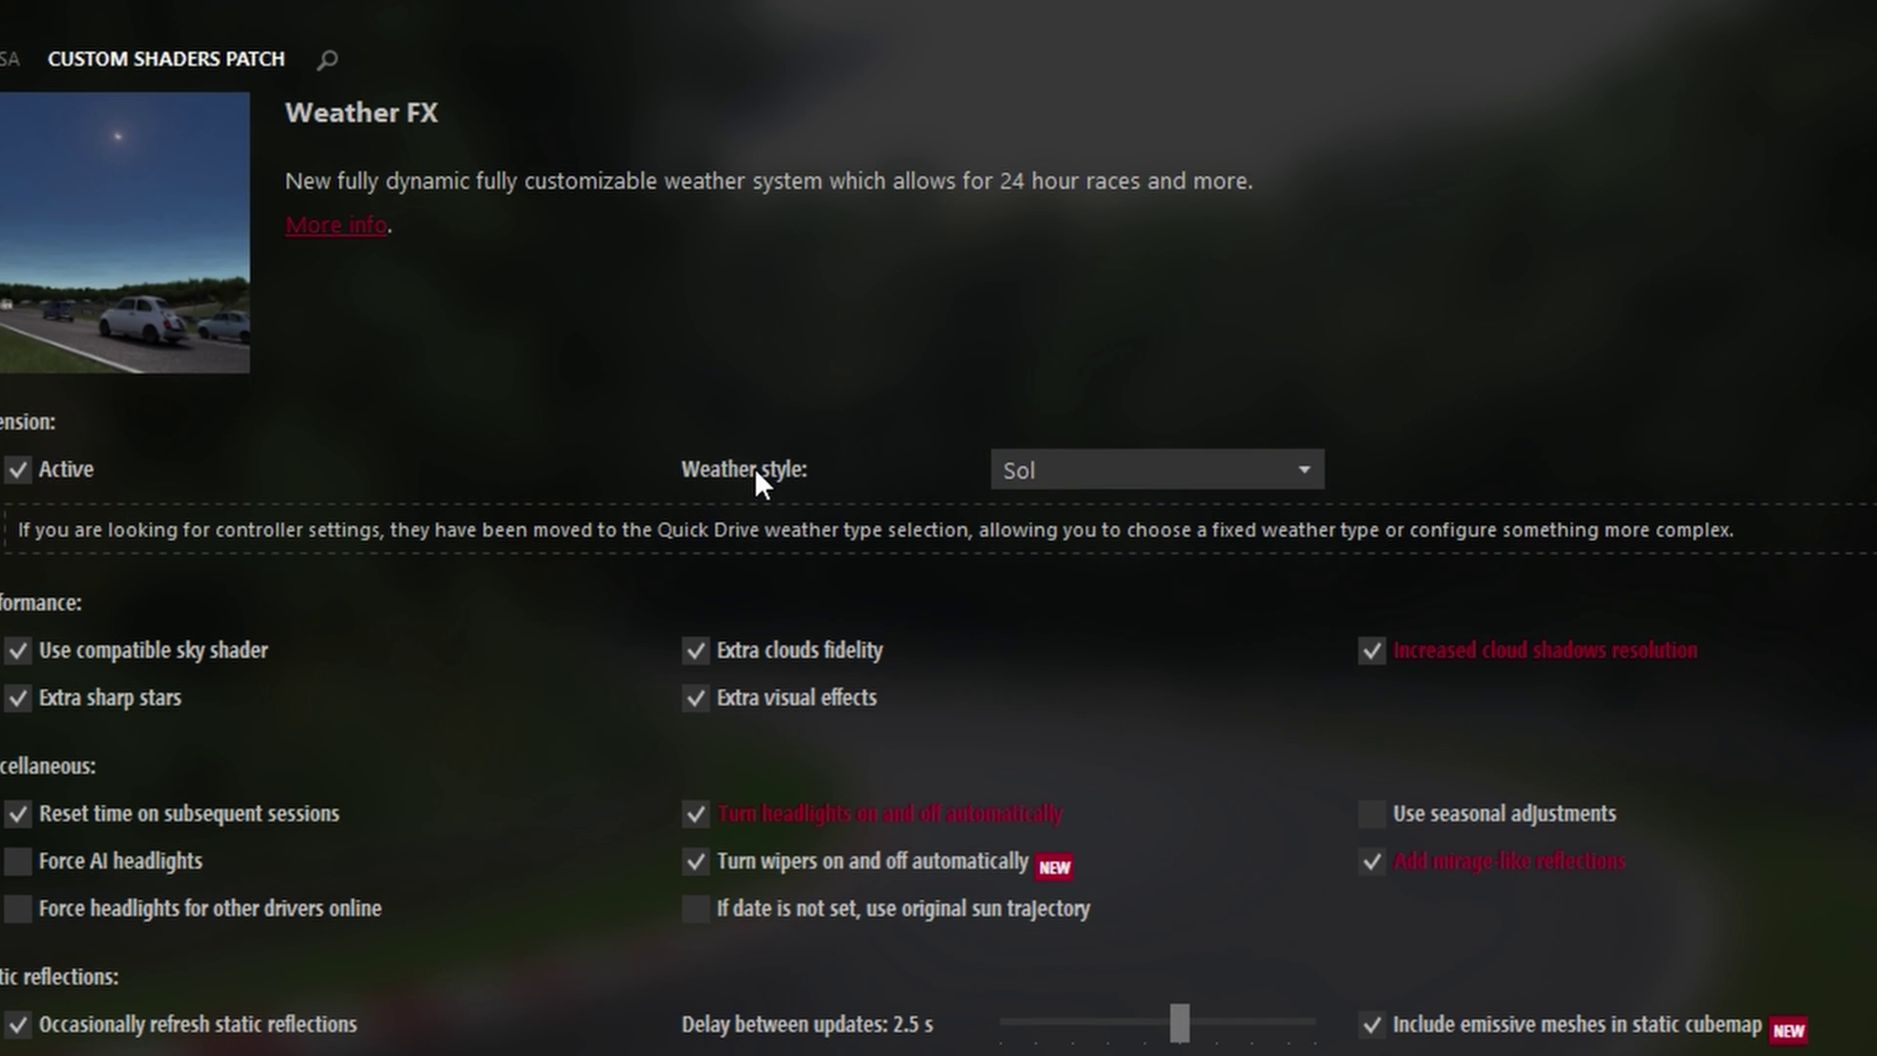
Choose Sol 2.2.9 as the Weather FX style and check the Sol apps under Python Apps.
left_click(1287, 468)
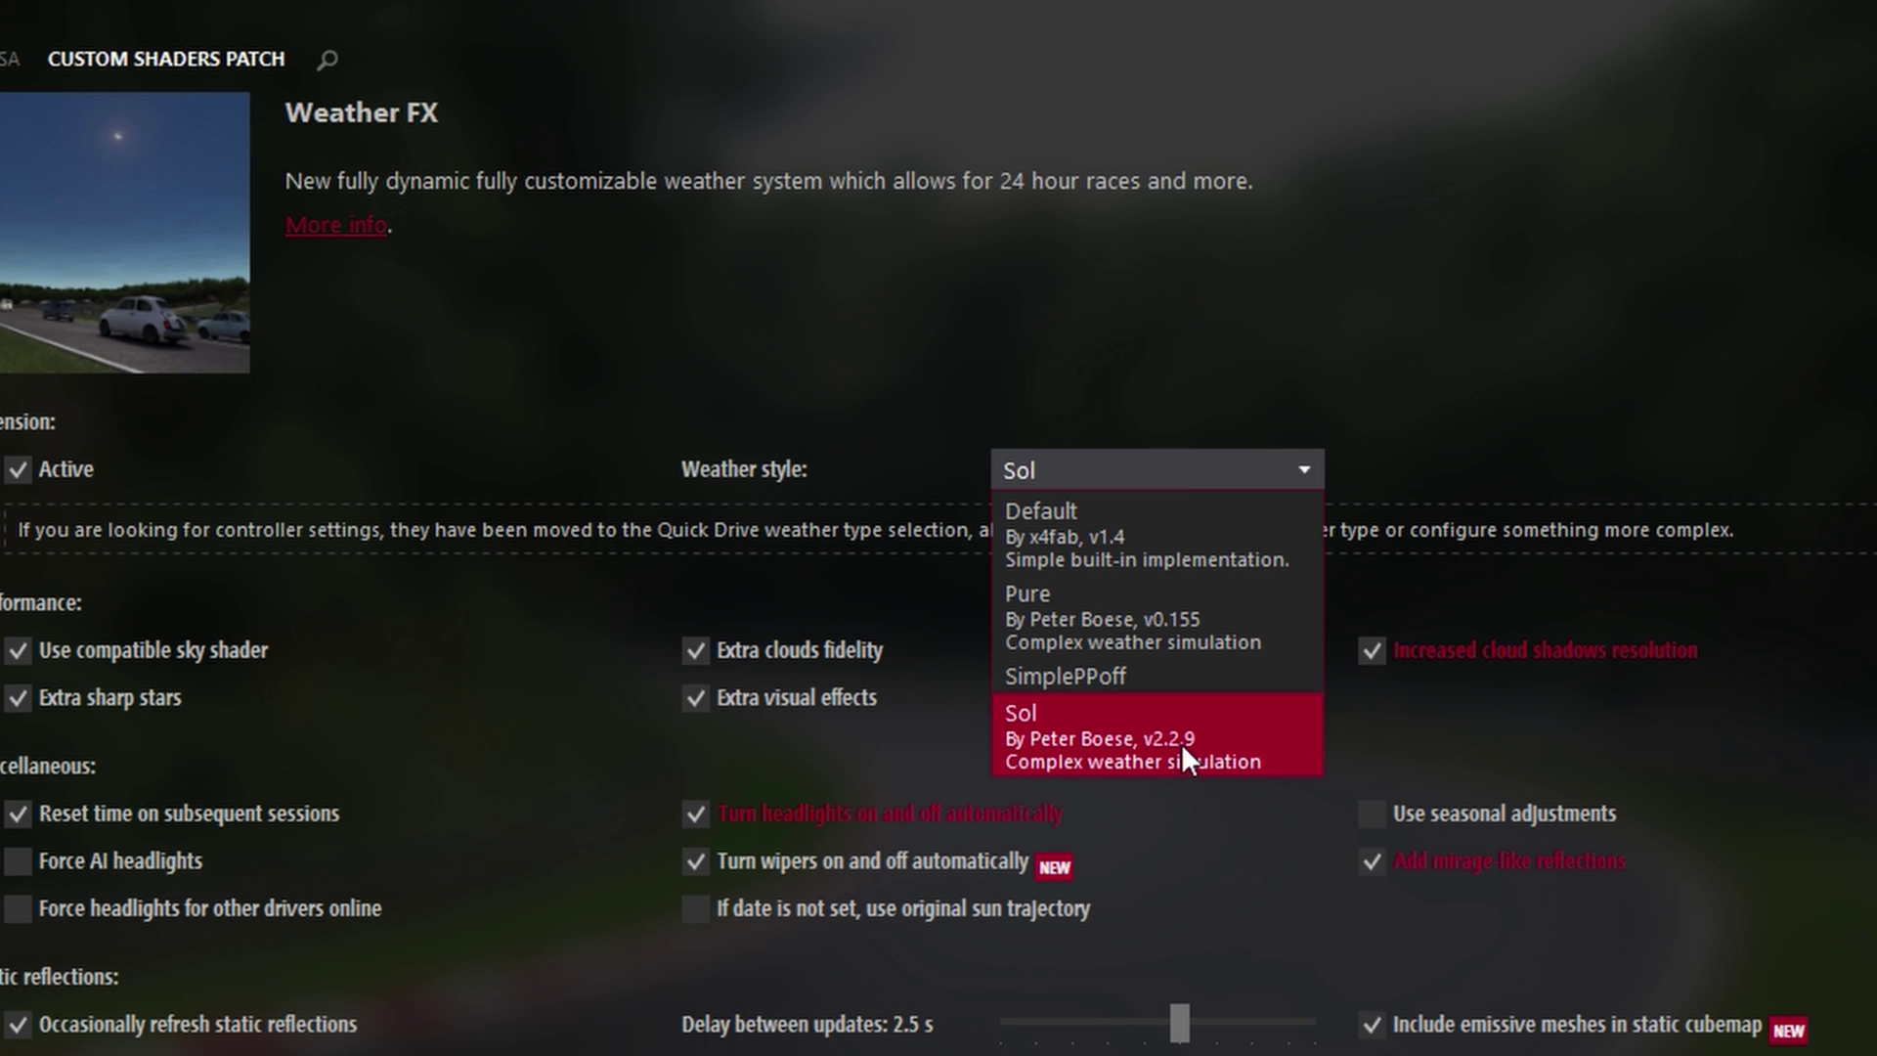
left_click(1181, 743)
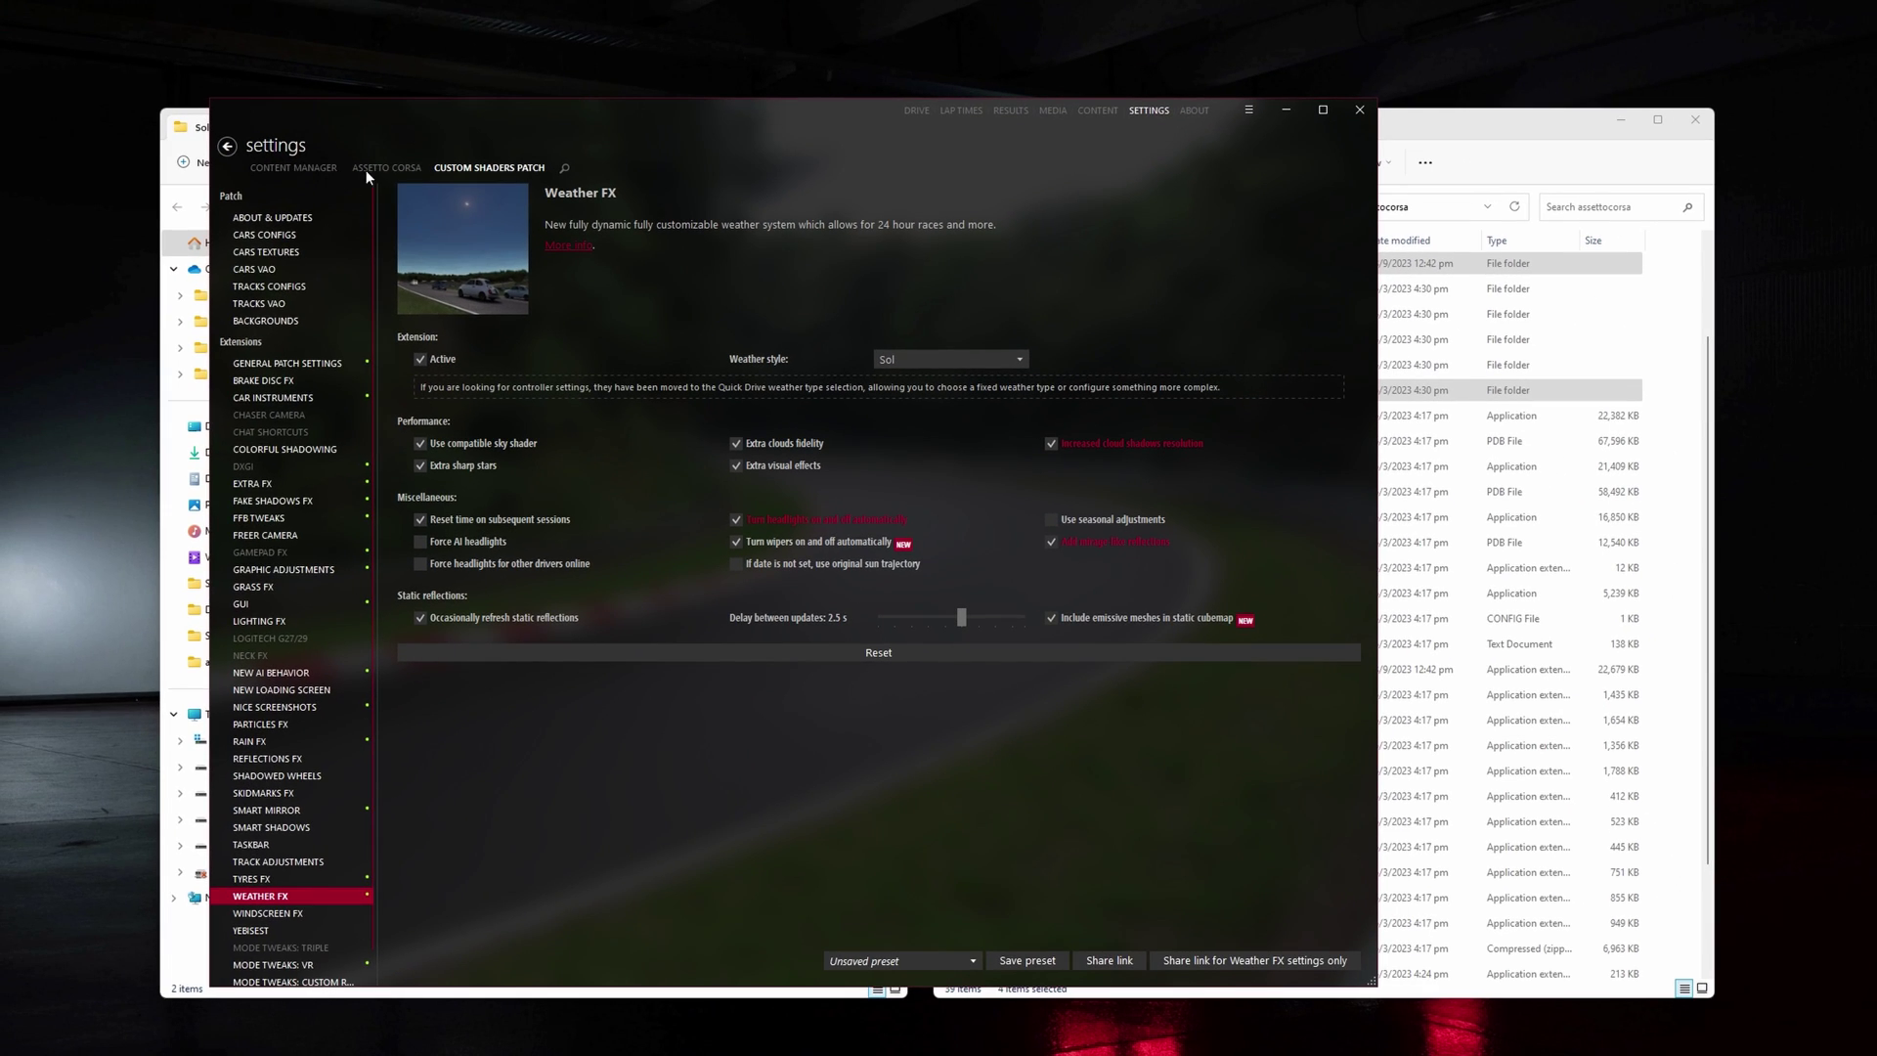
left_click(371, 166)
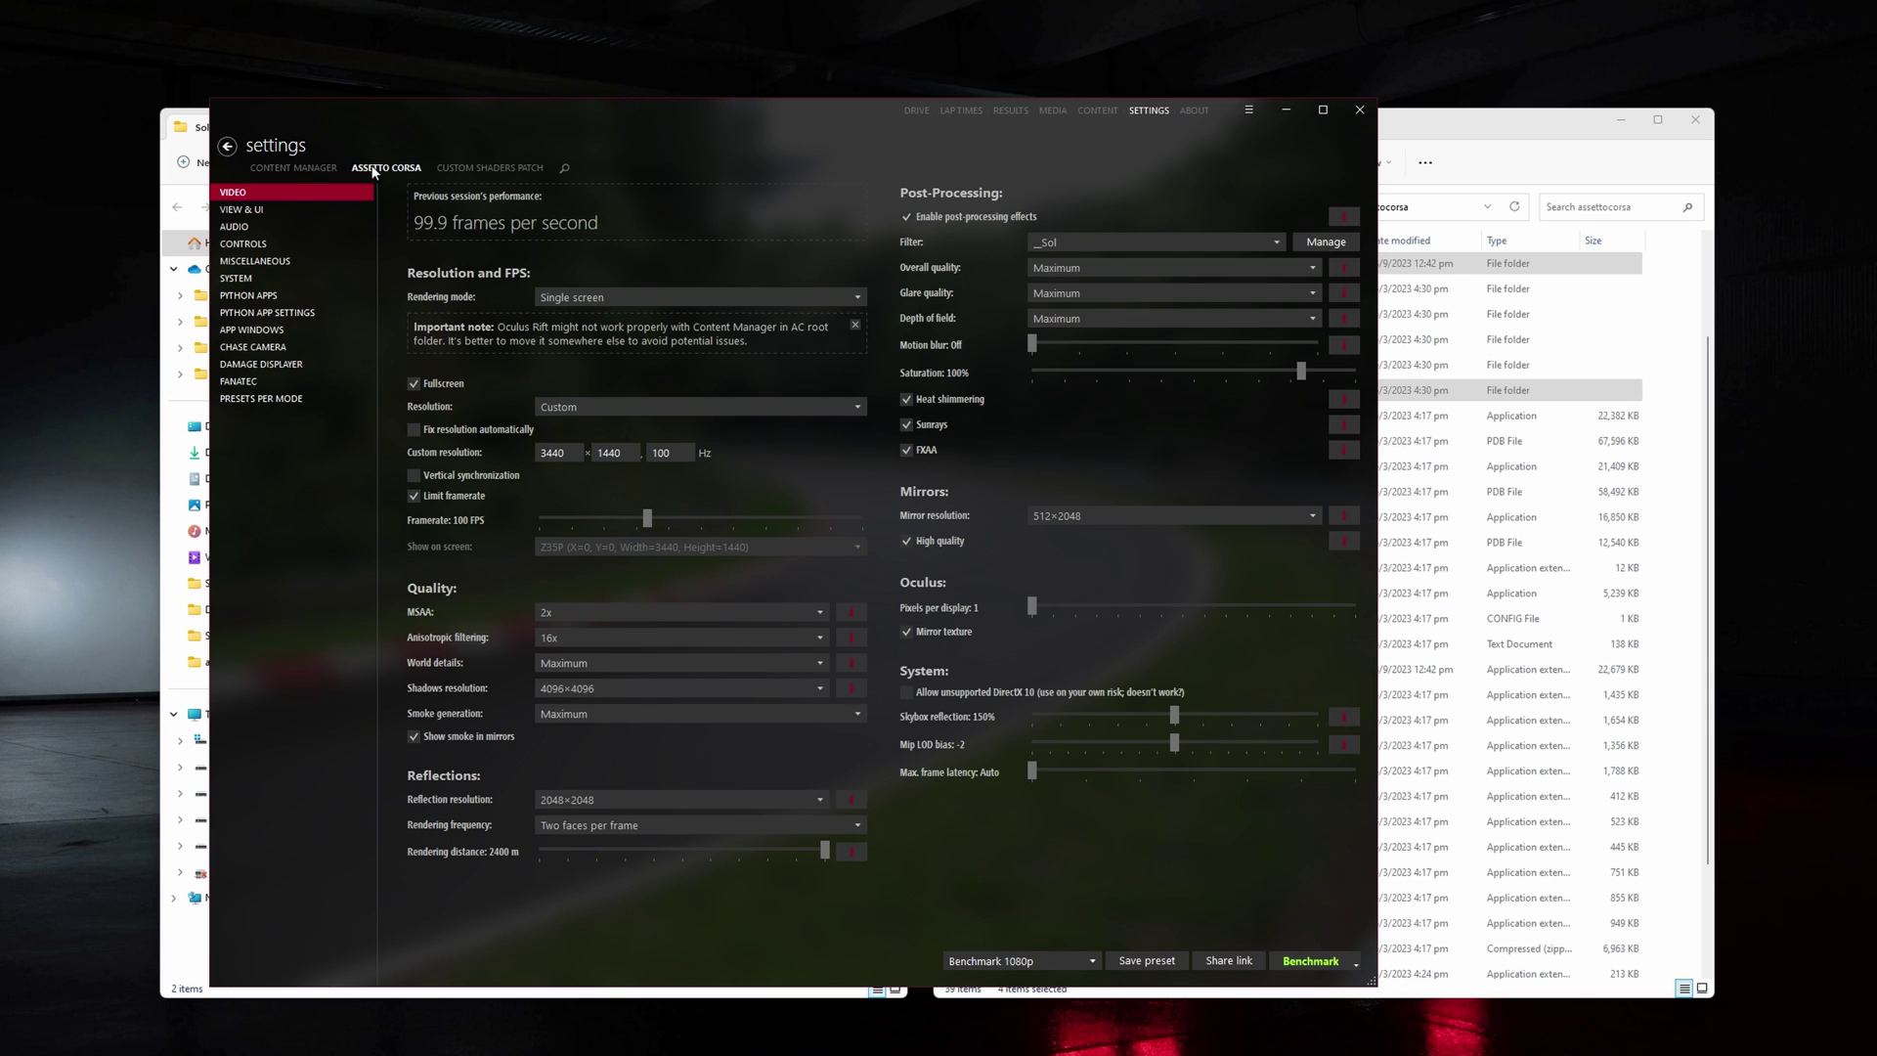
left_click(252, 297)
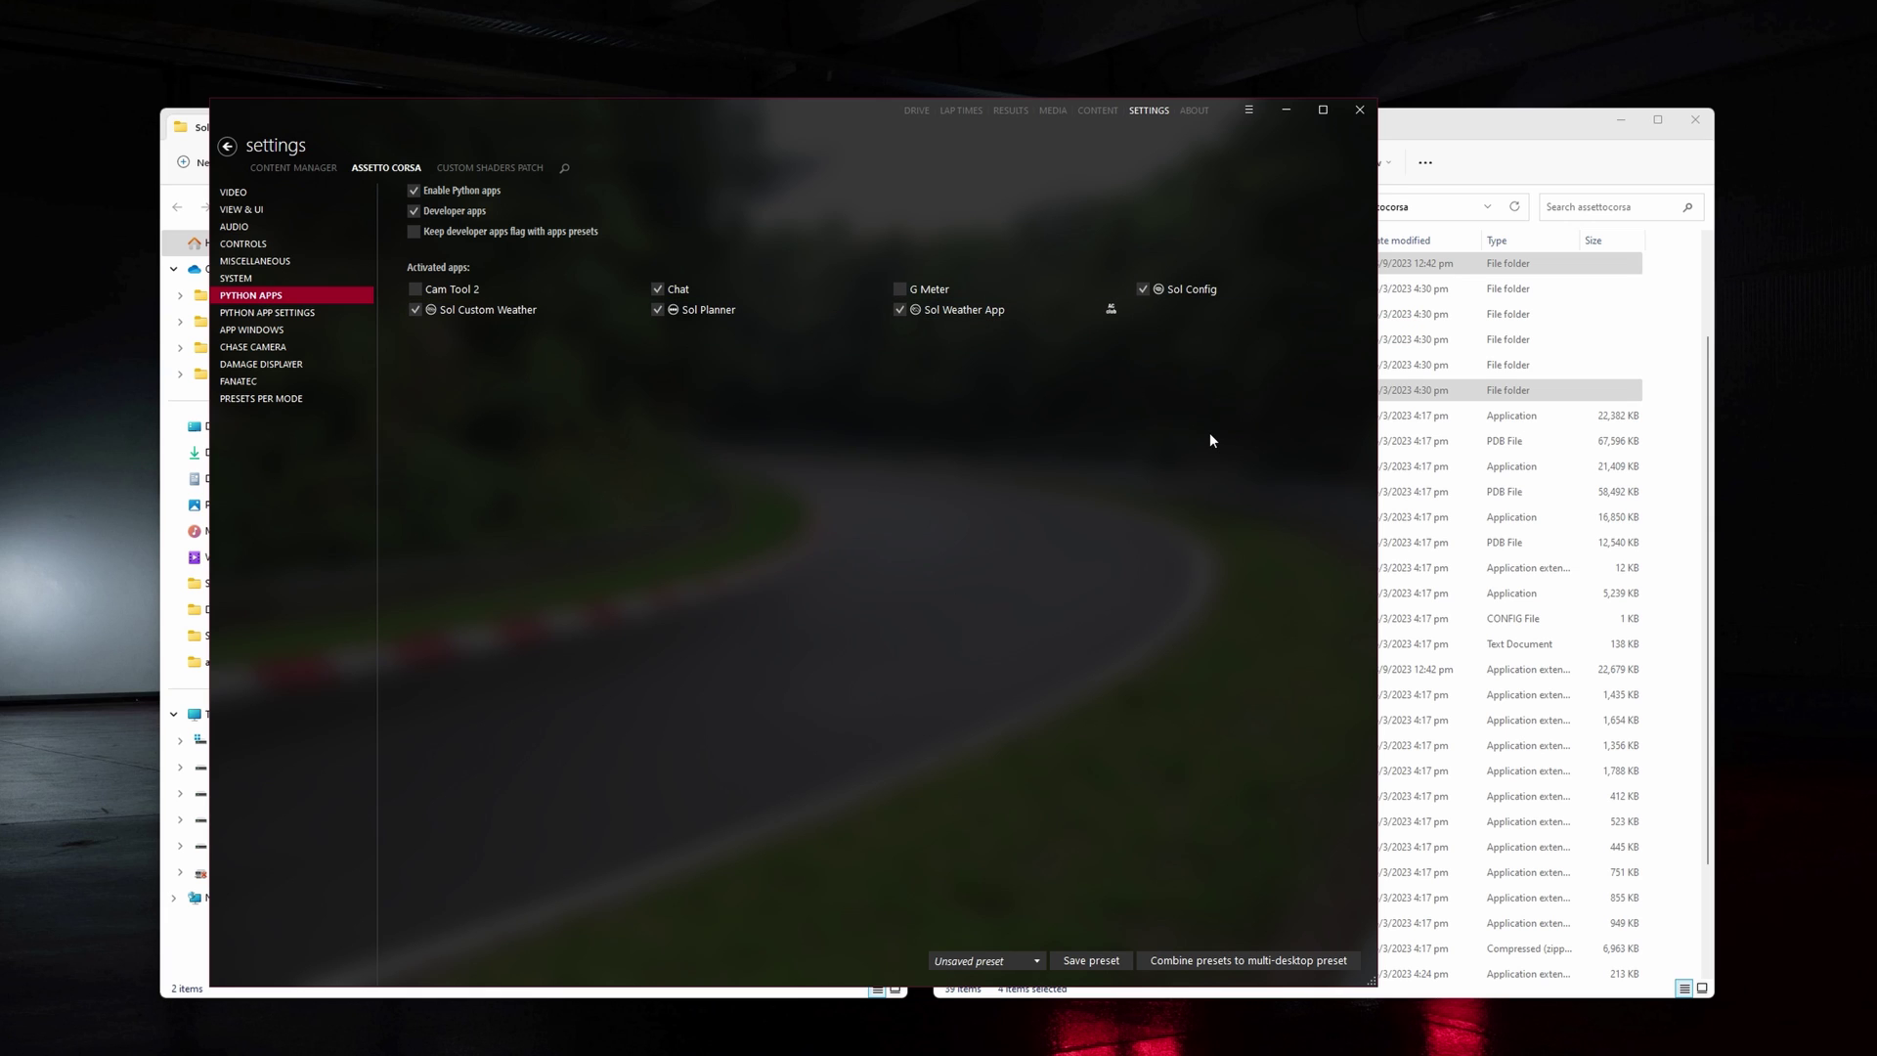
Check the CSP version, then set quick-race weather to Sol 2.5 (Sol Planner) dynamic.
left_click(484, 169)
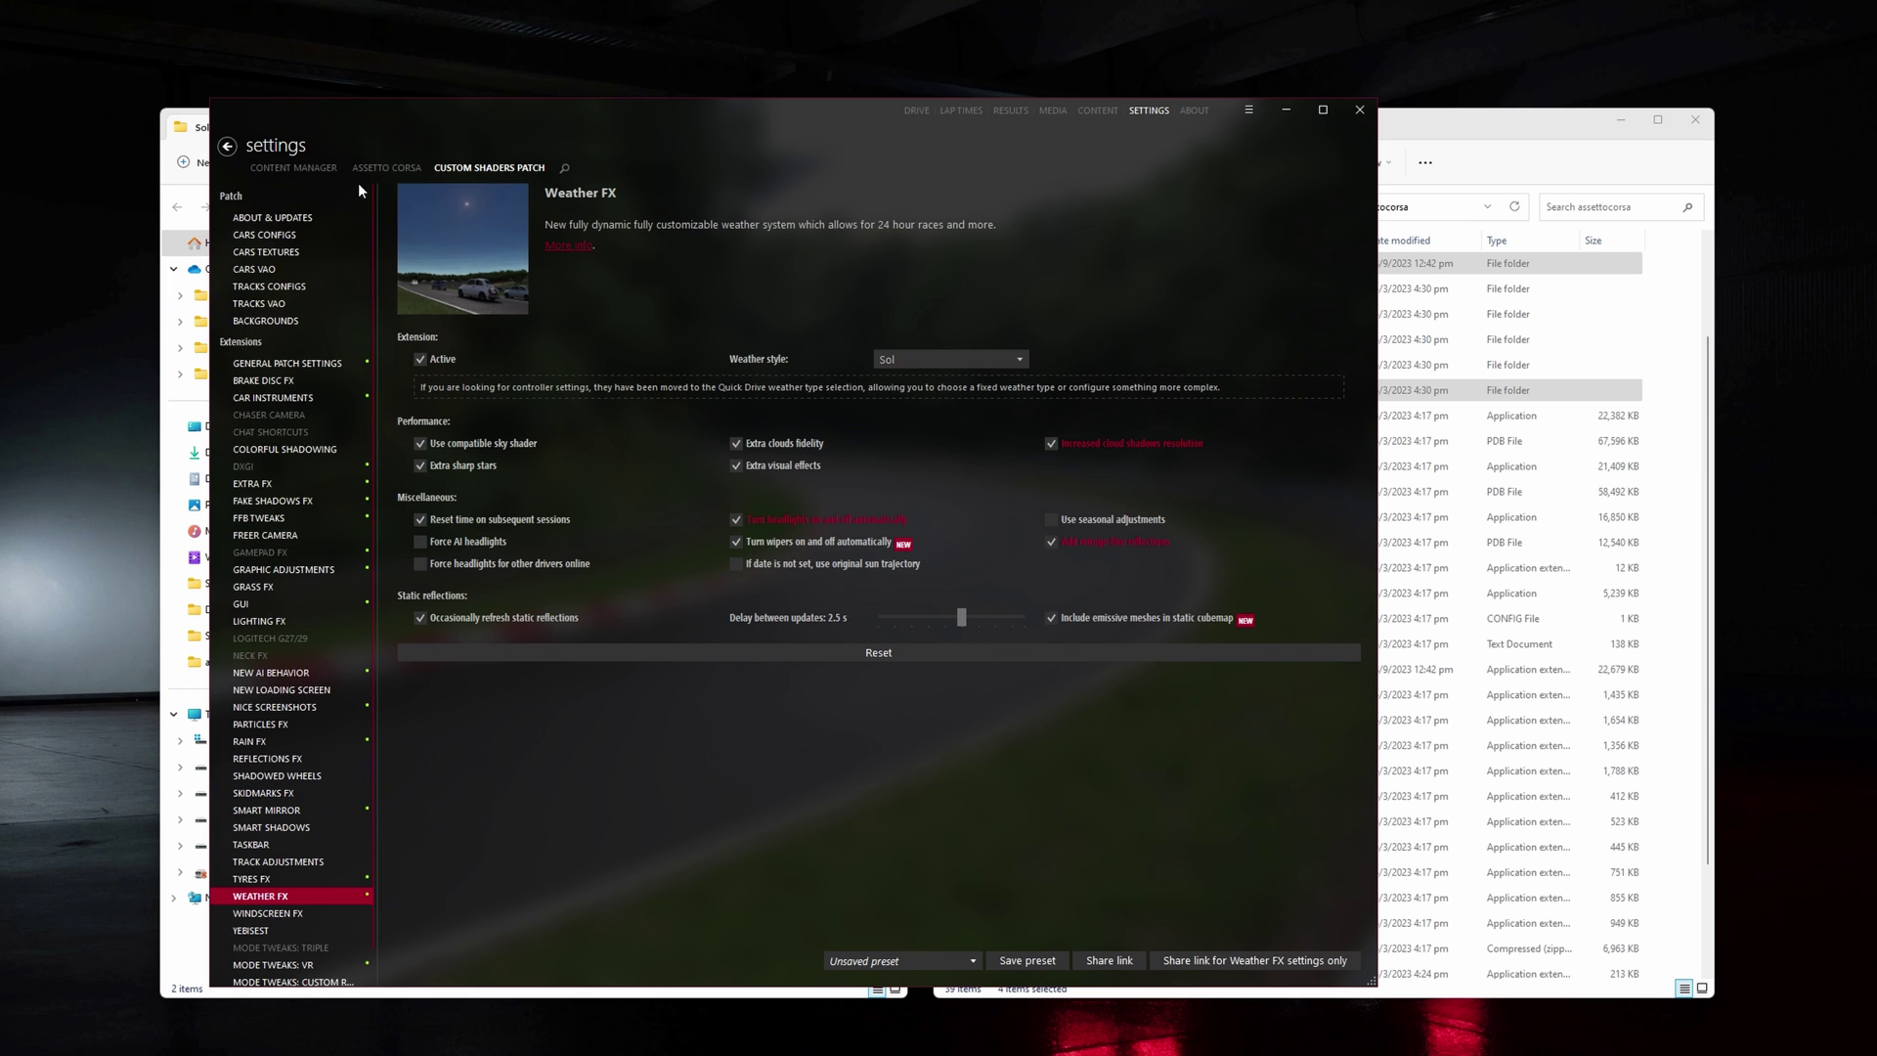
left_click(287, 219)
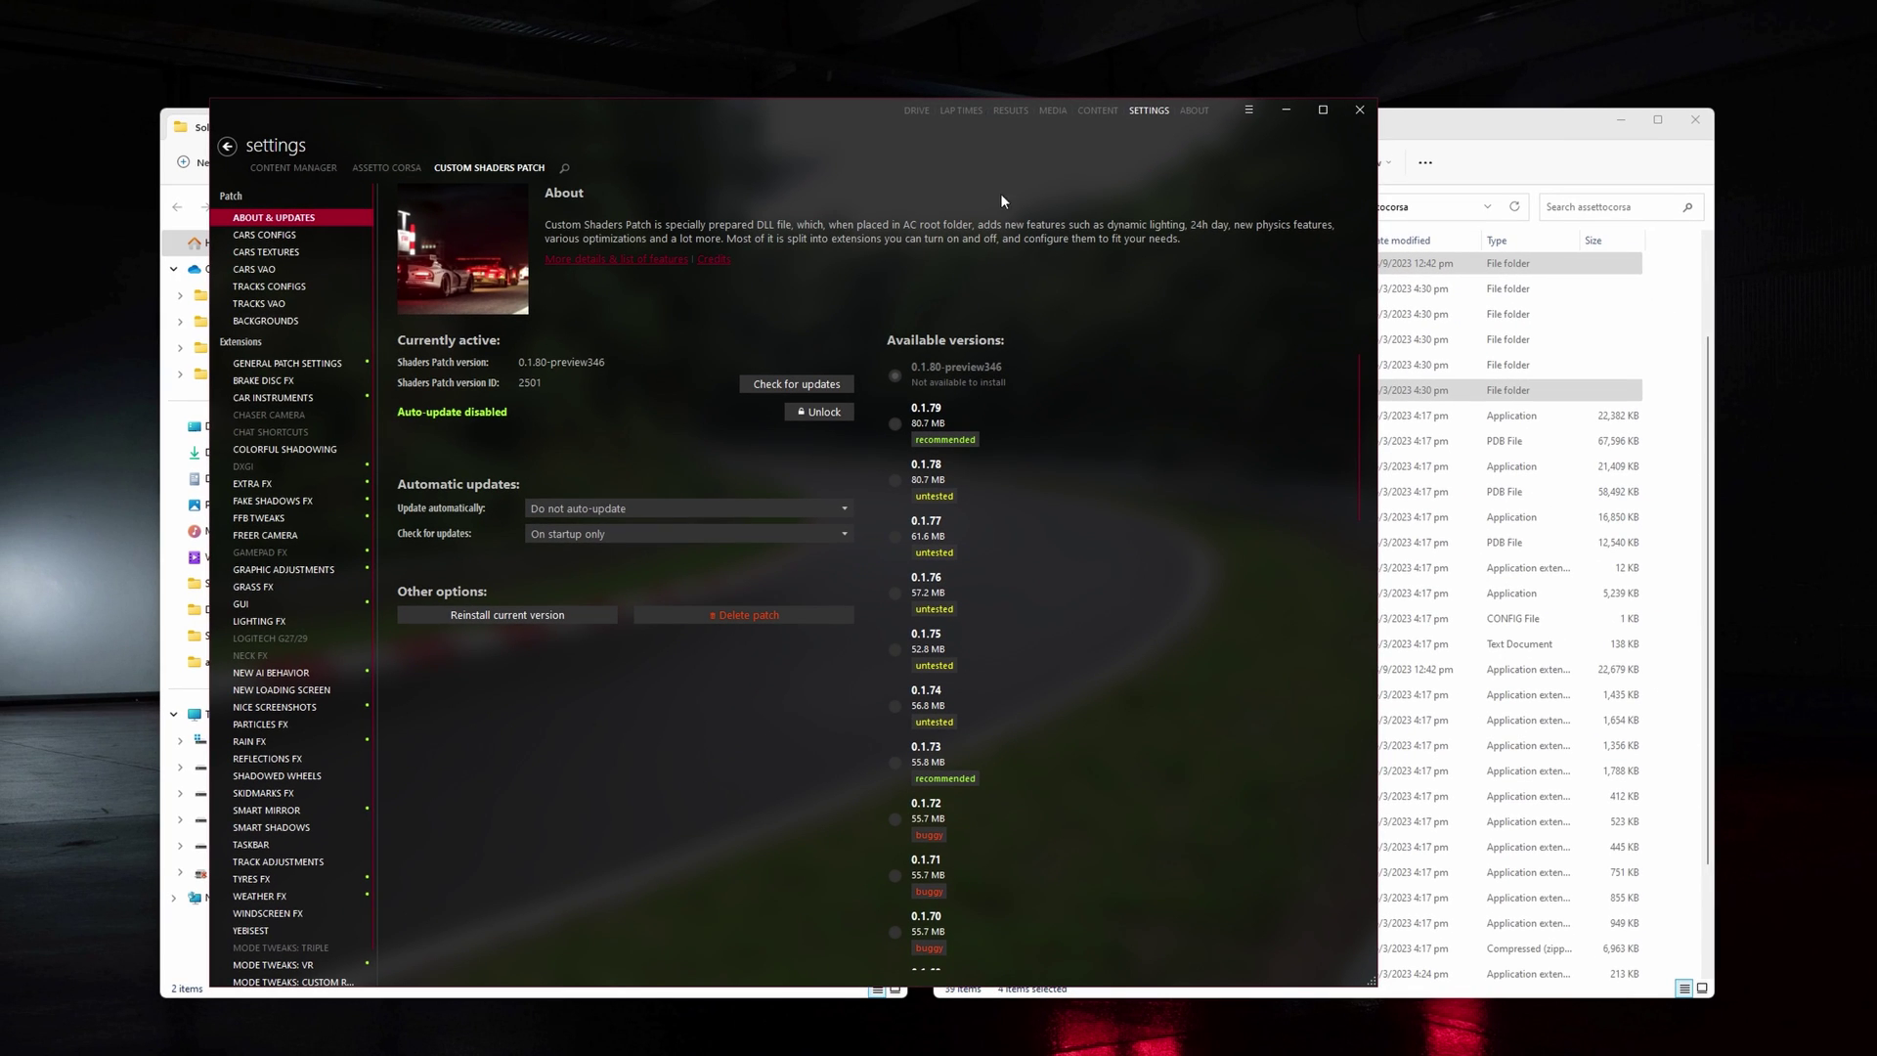
left_click(919, 109)
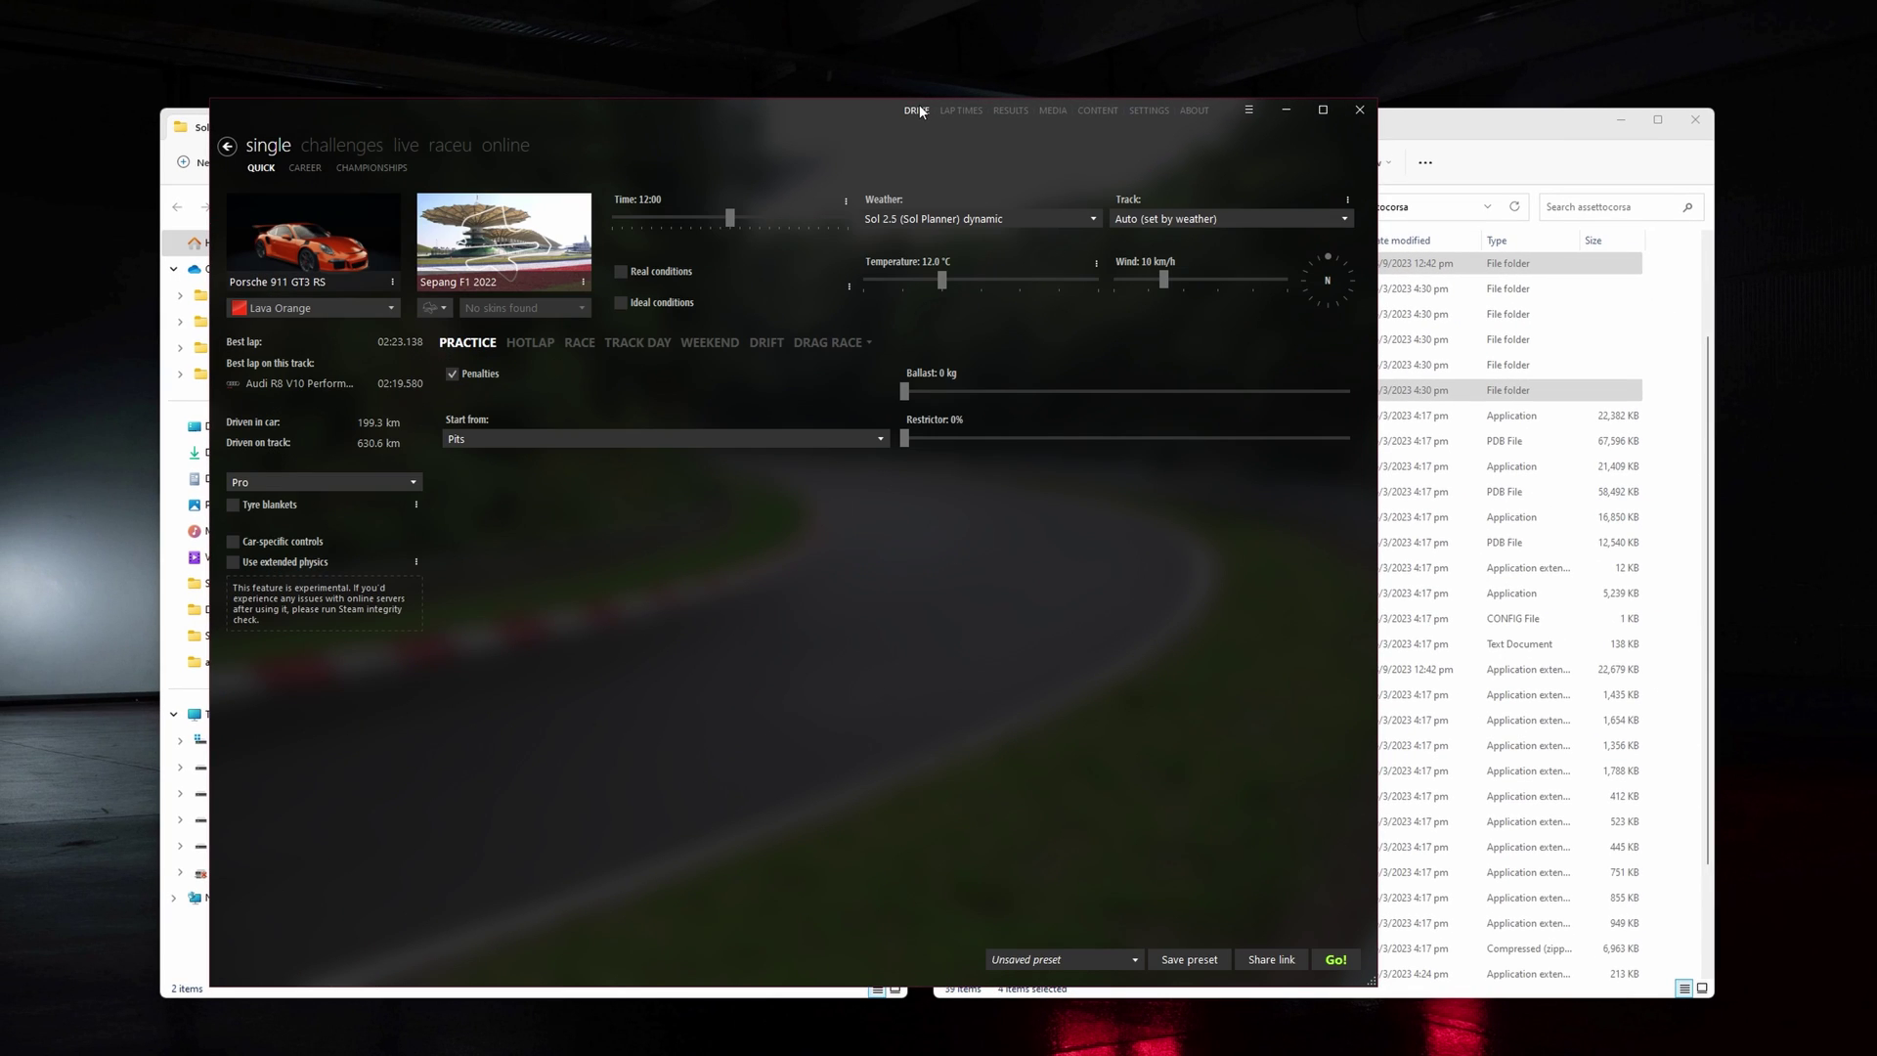
left_click(1092, 219)
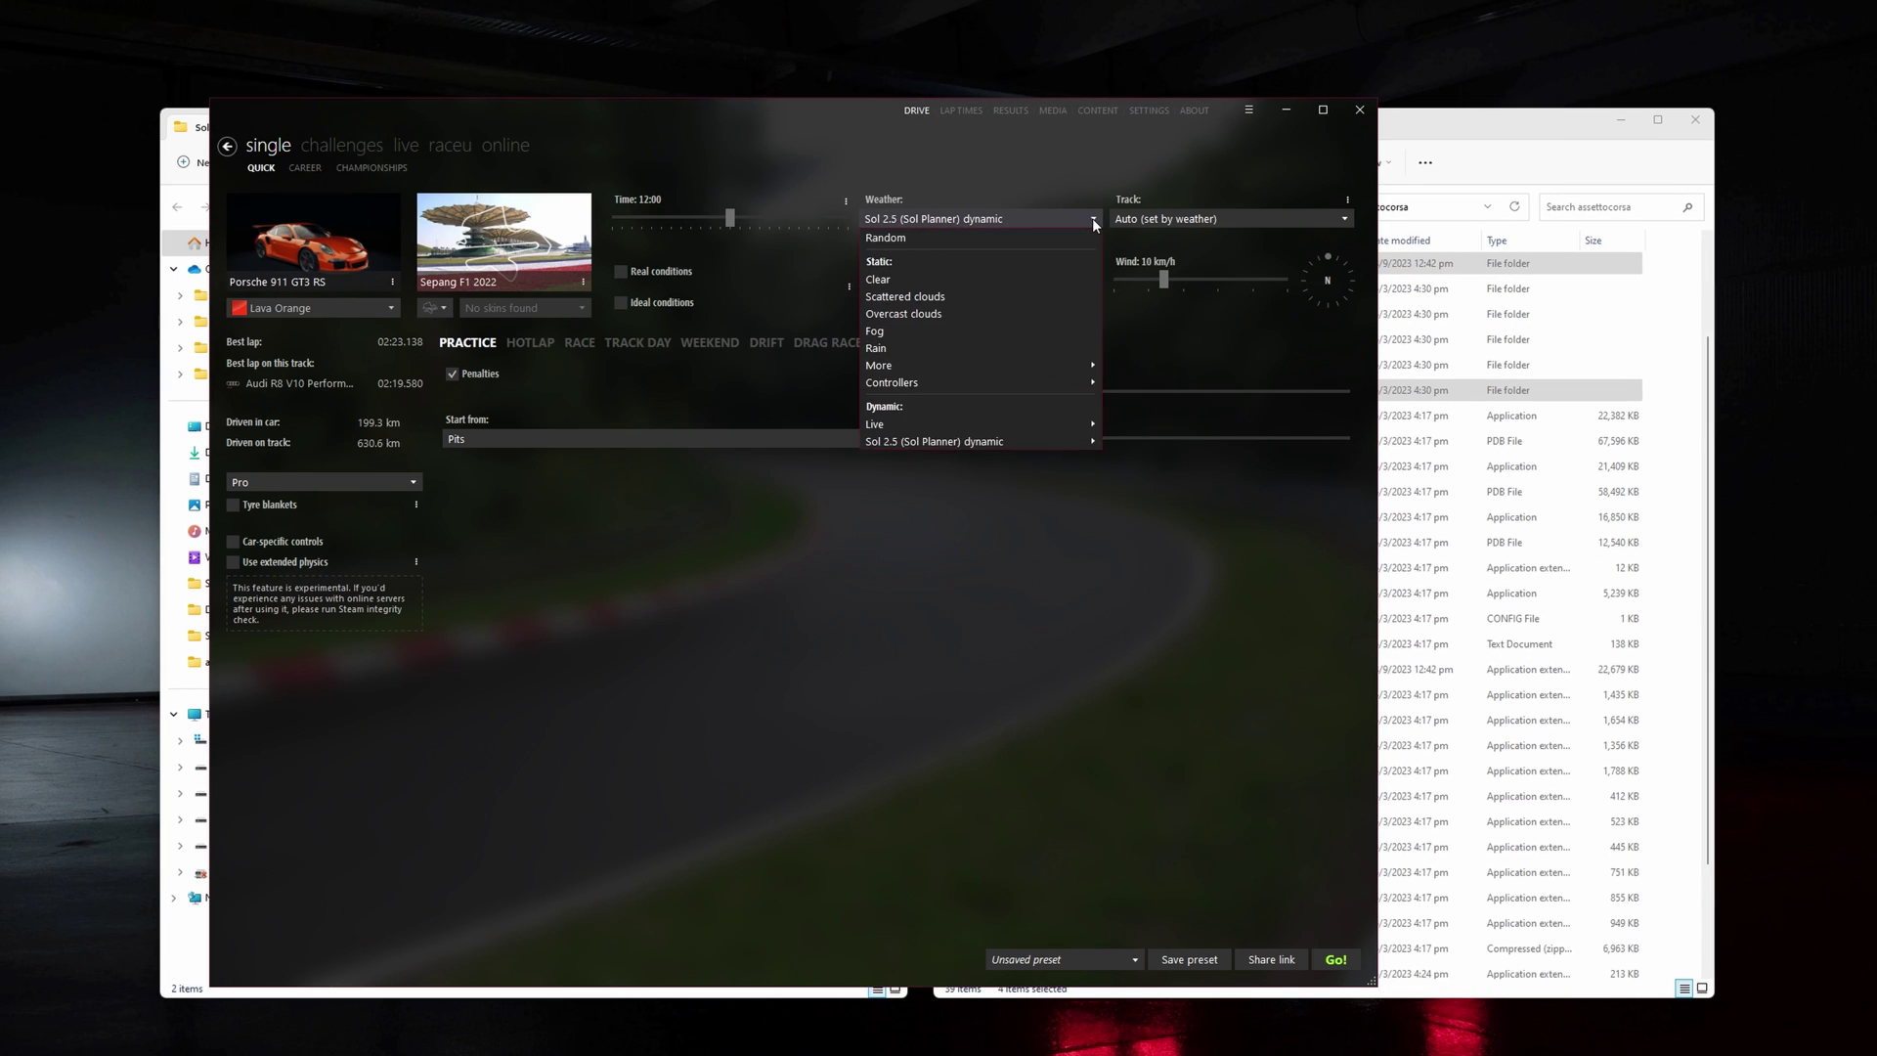
mouse_move(1053, 440)
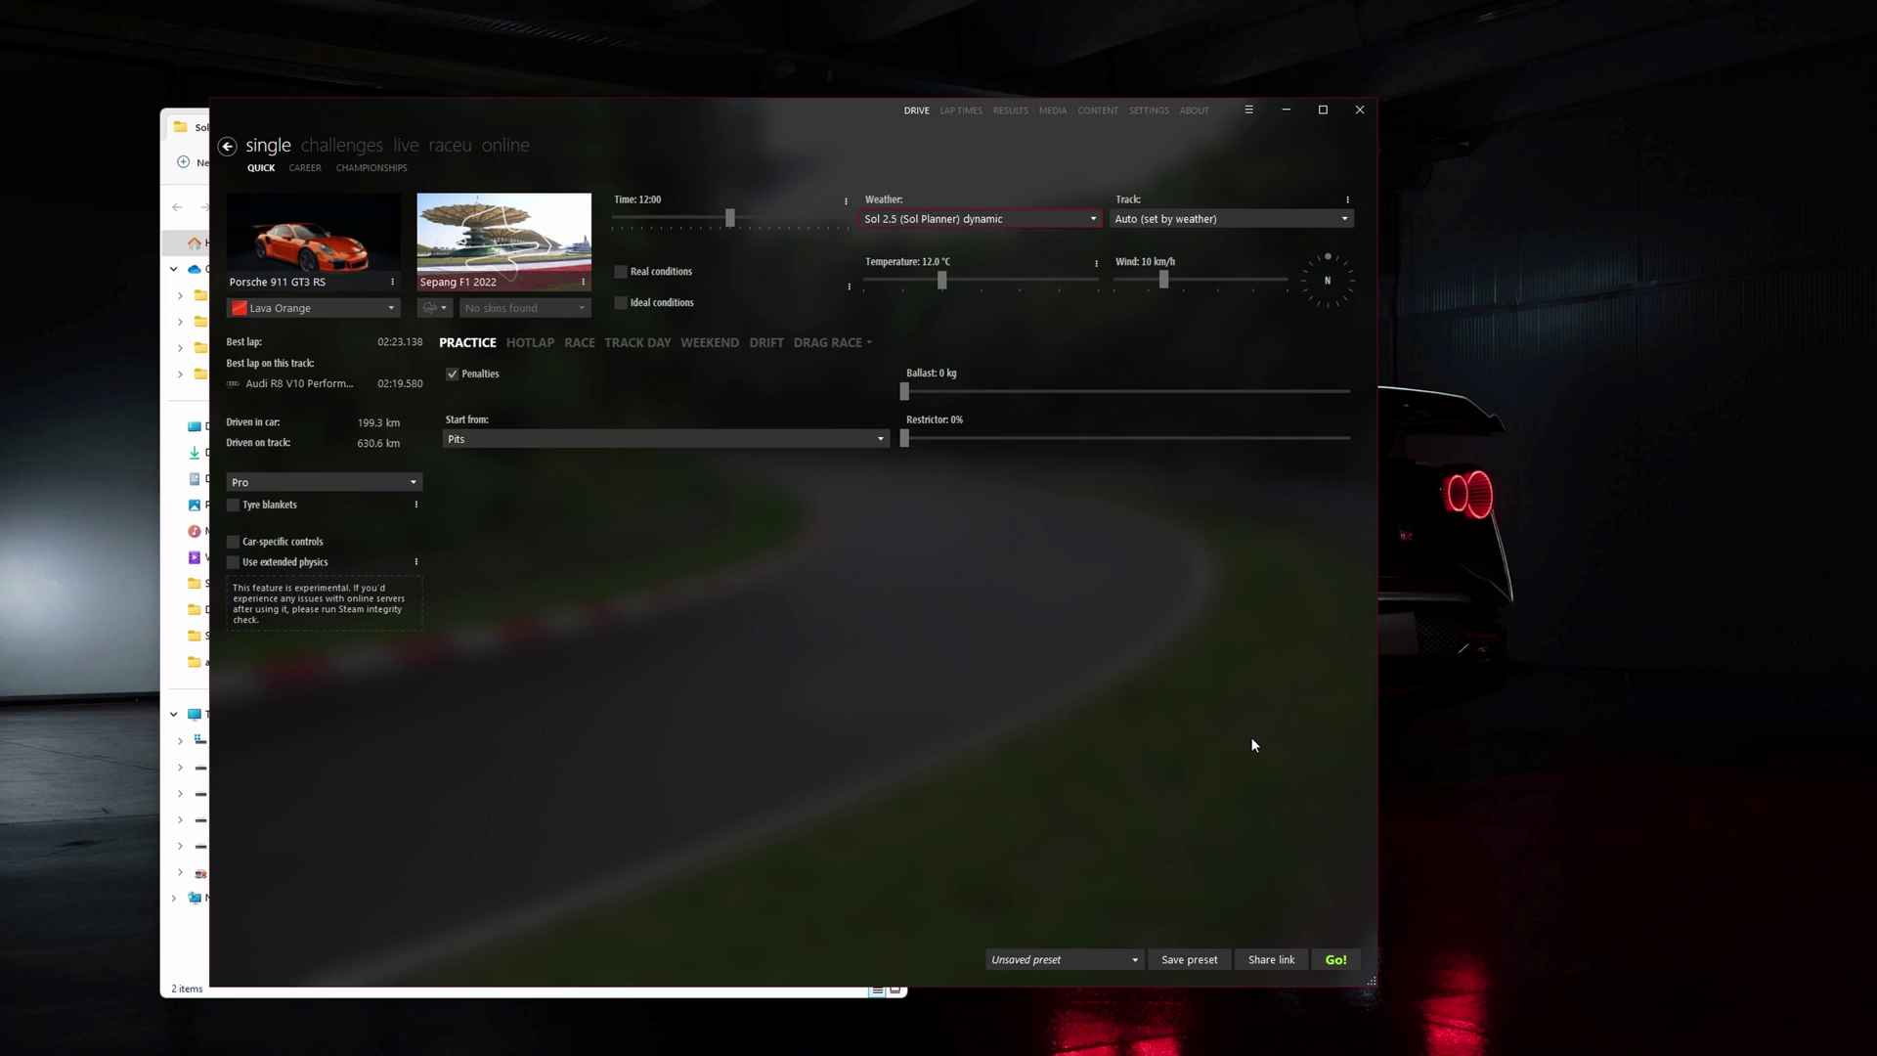
Keep _Sol as the post-processing filter in the Assetto Corsa video settings.
left_click(1166, 107)
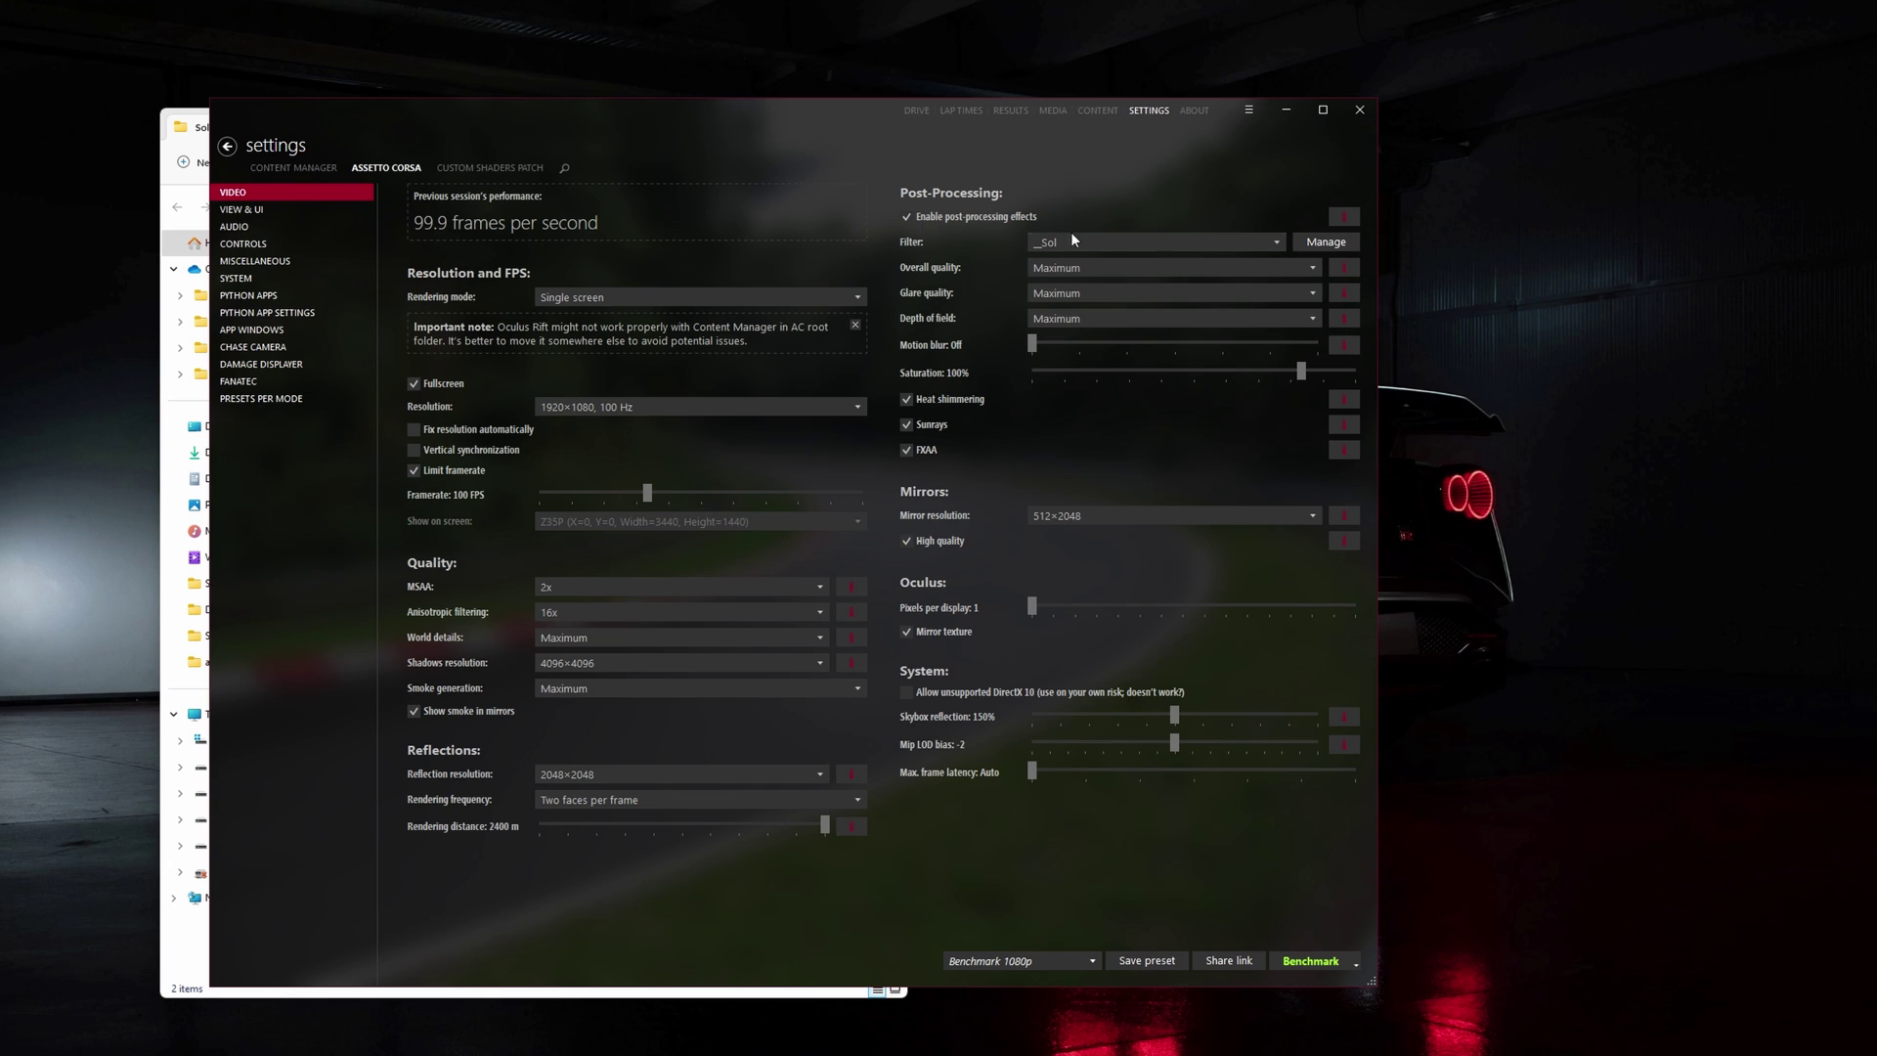
left_click(1274, 244)
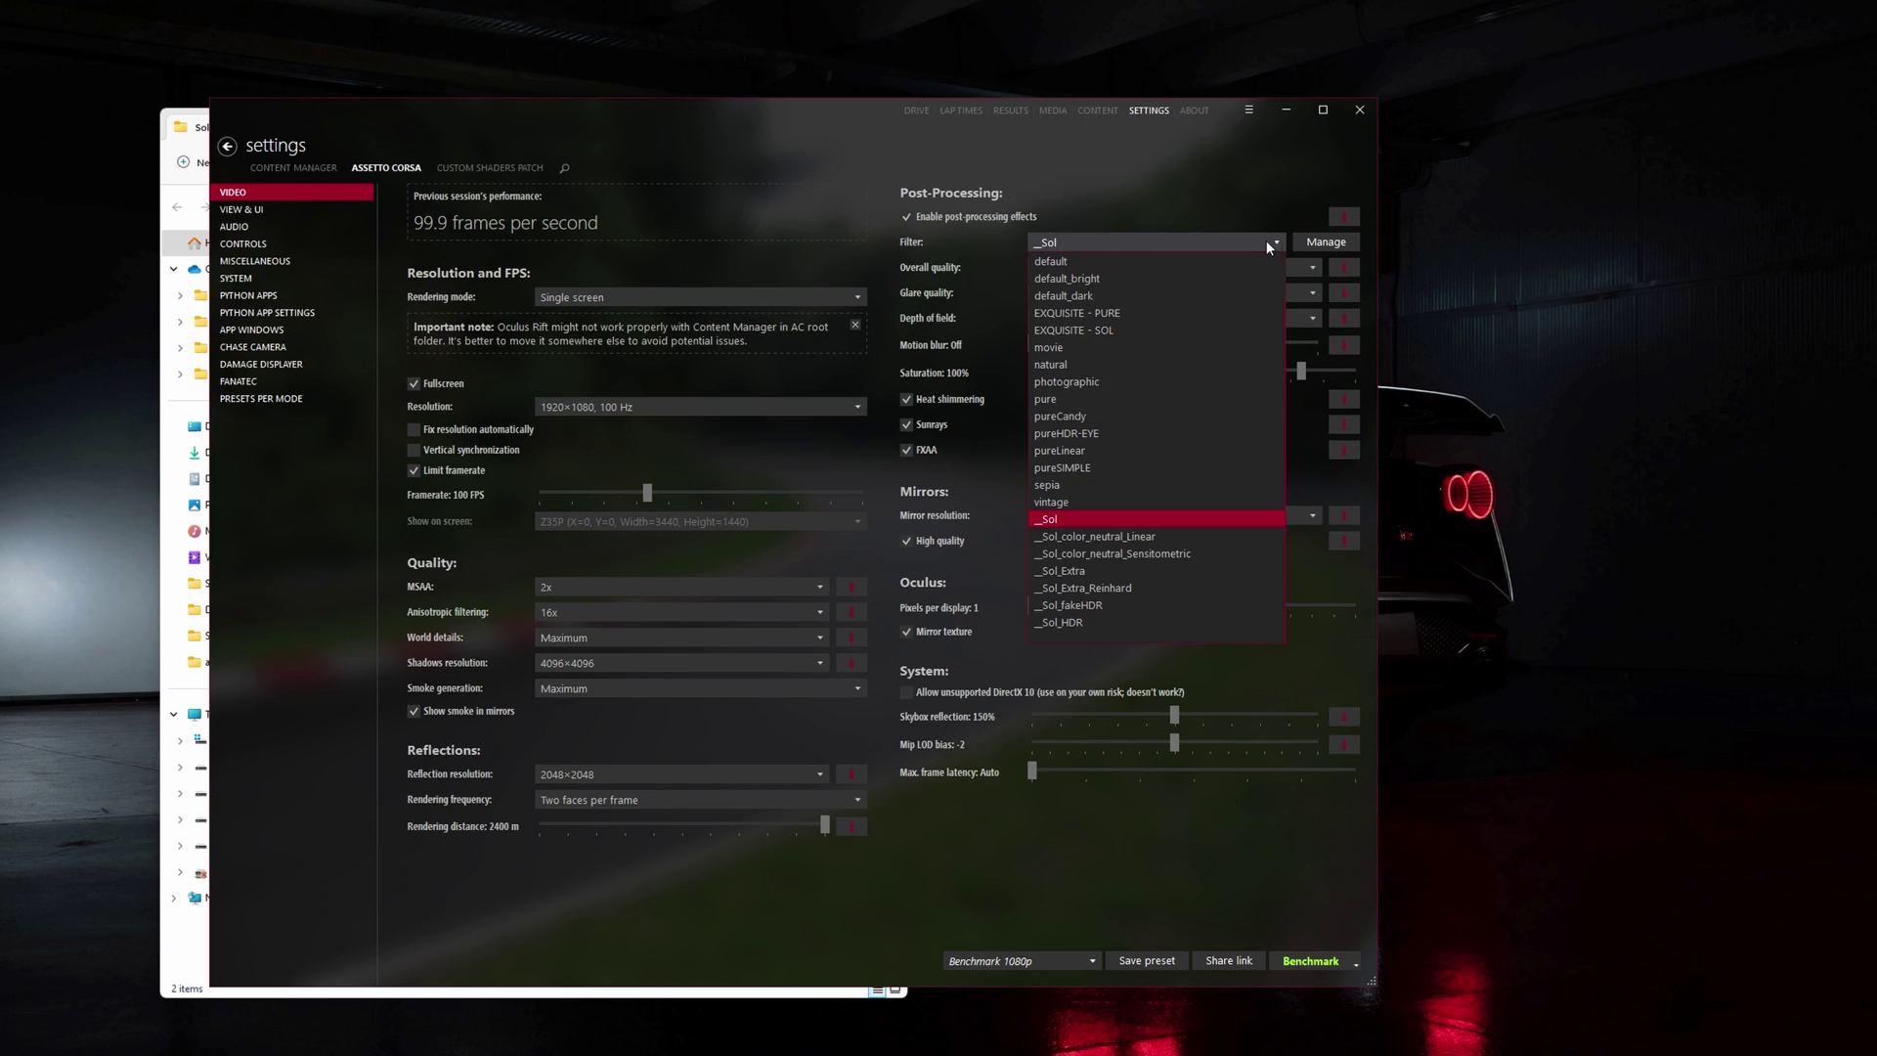
left_click(1118, 519)
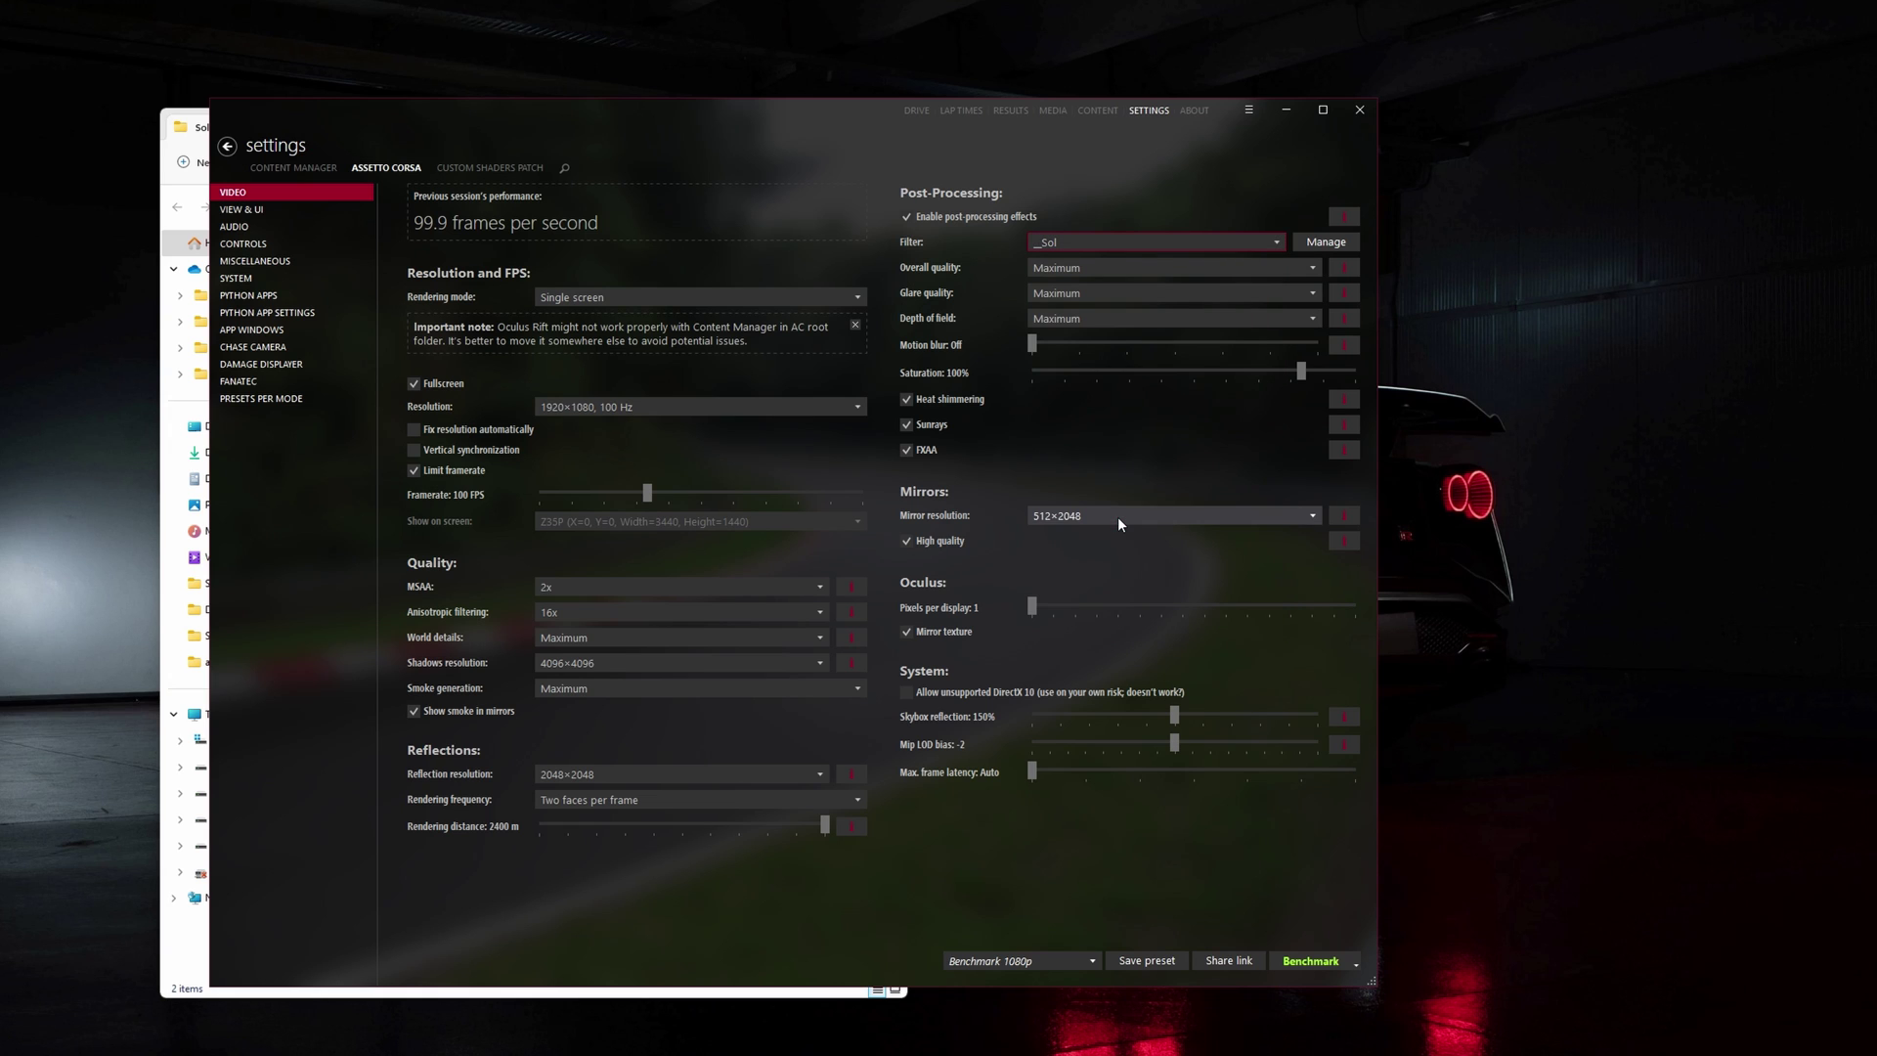
Make Spa (Countries > Belgium) the quick race track.
left_click(929, 110)
left_click(503, 240)
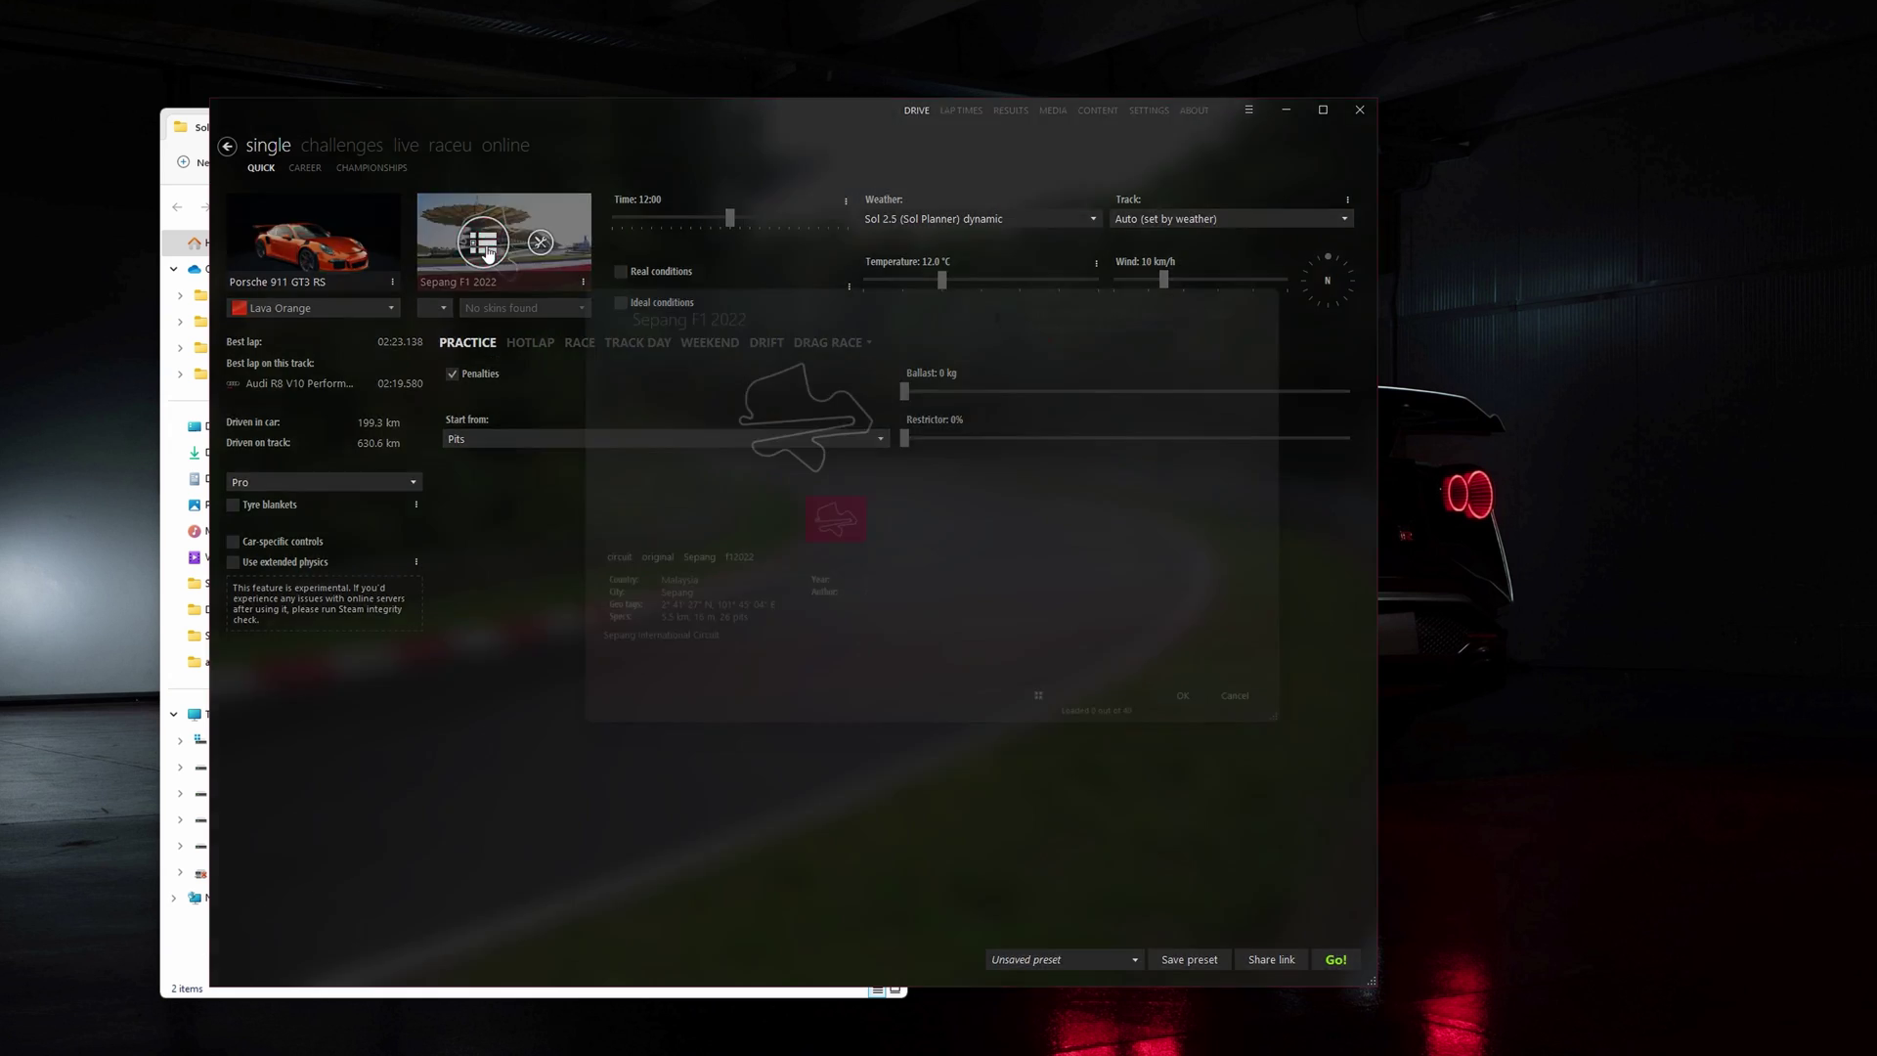
left_click(1111, 293)
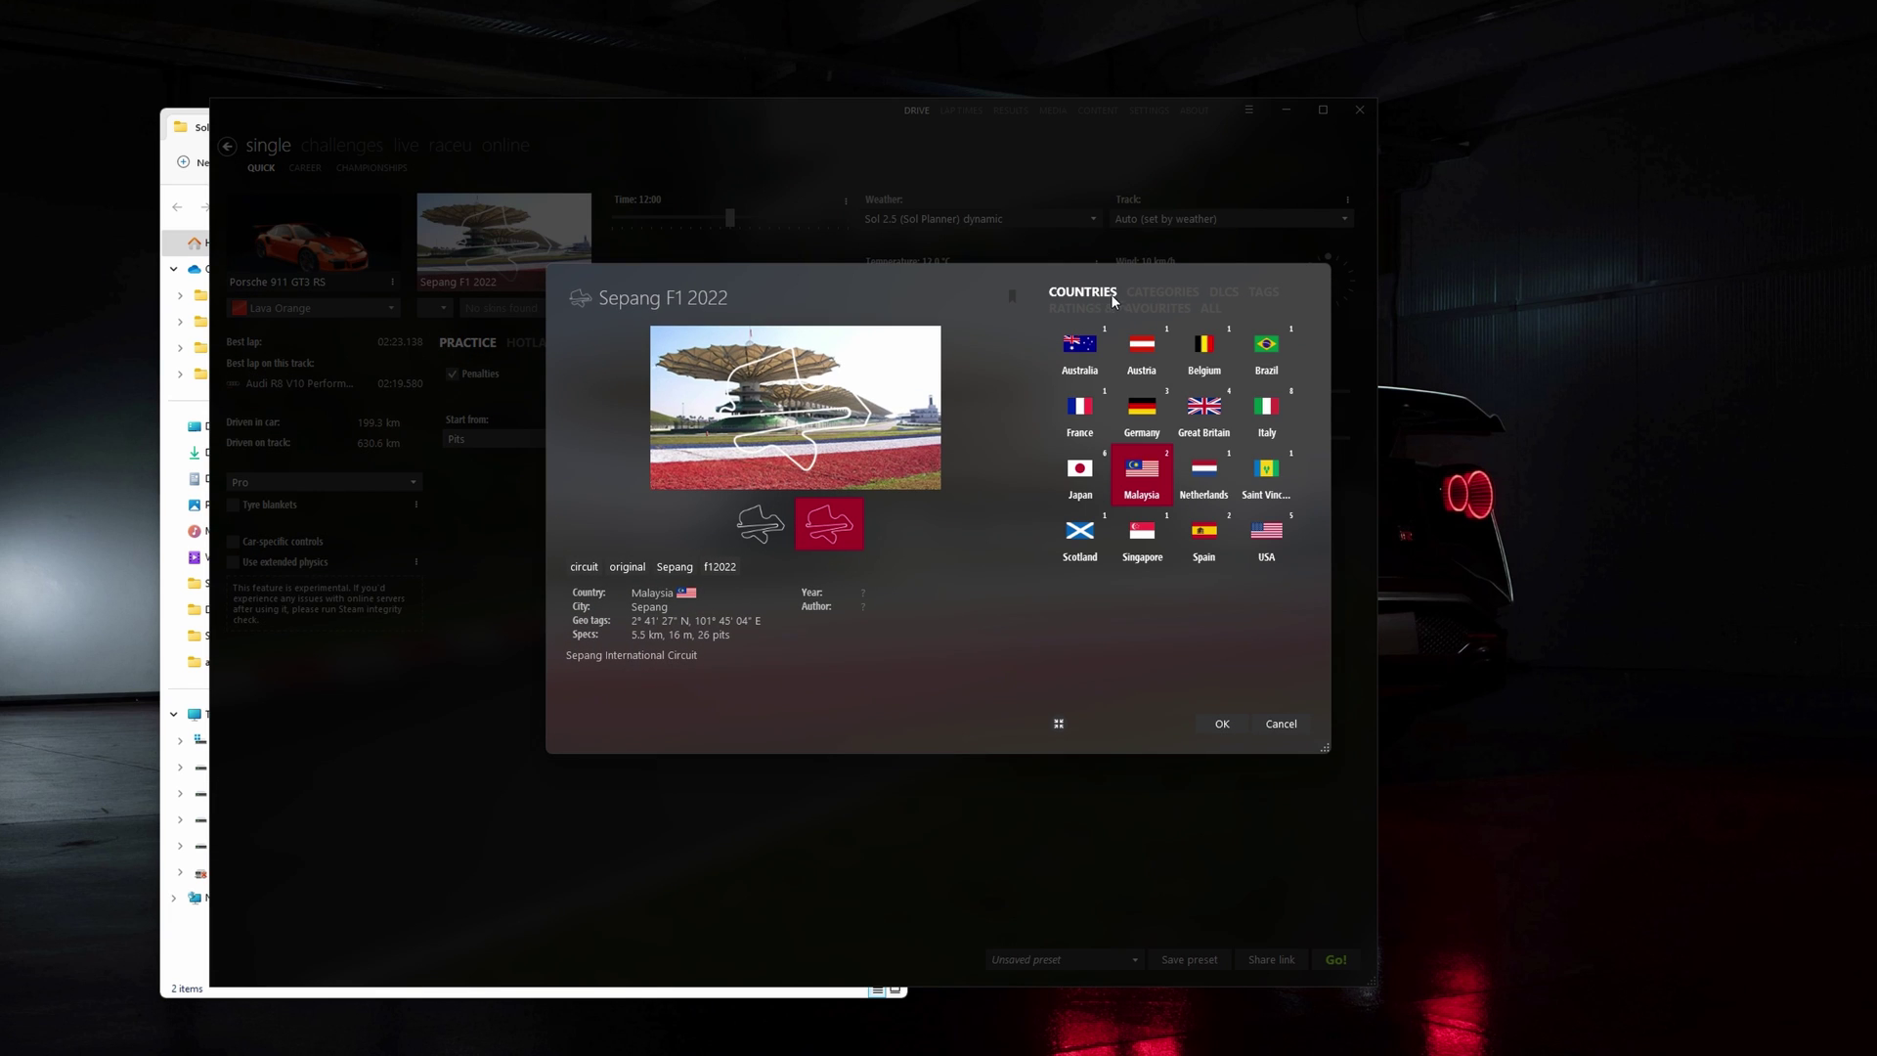
left_click(1204, 352)
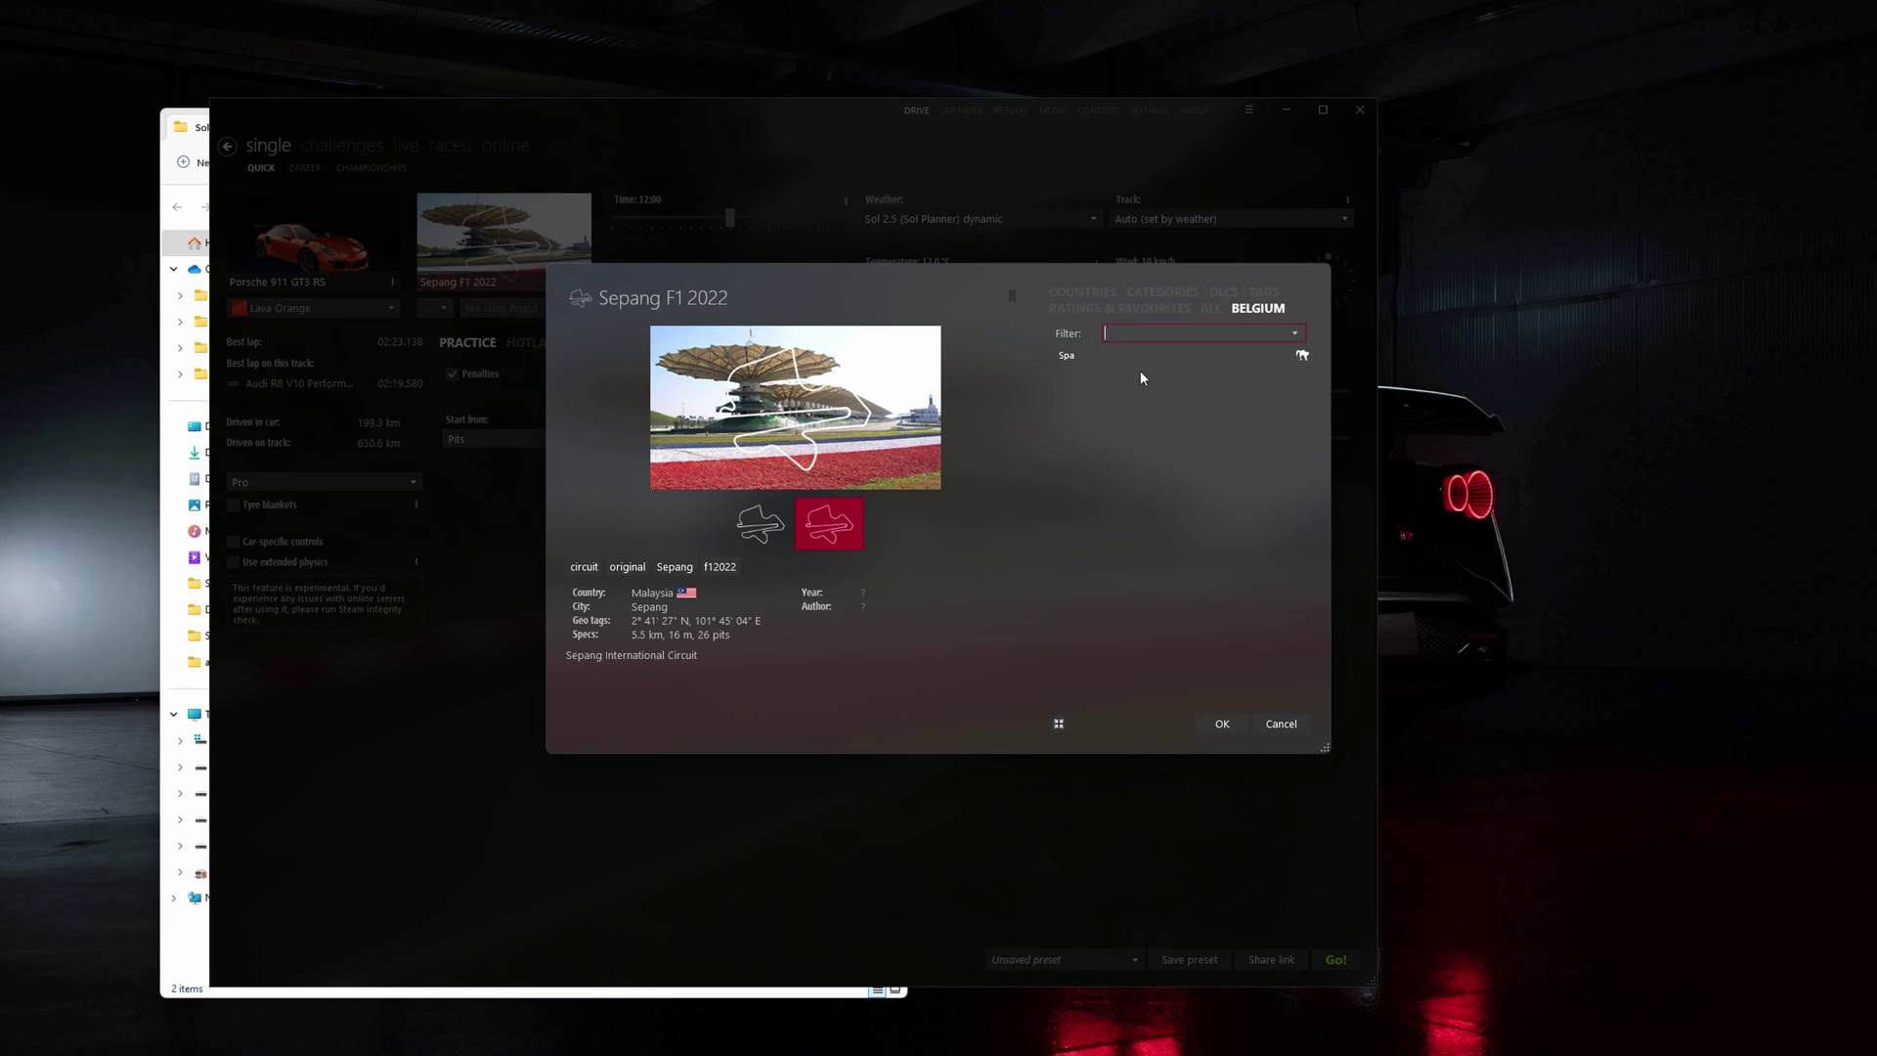
left_click(1086, 356)
left_click(1223, 731)
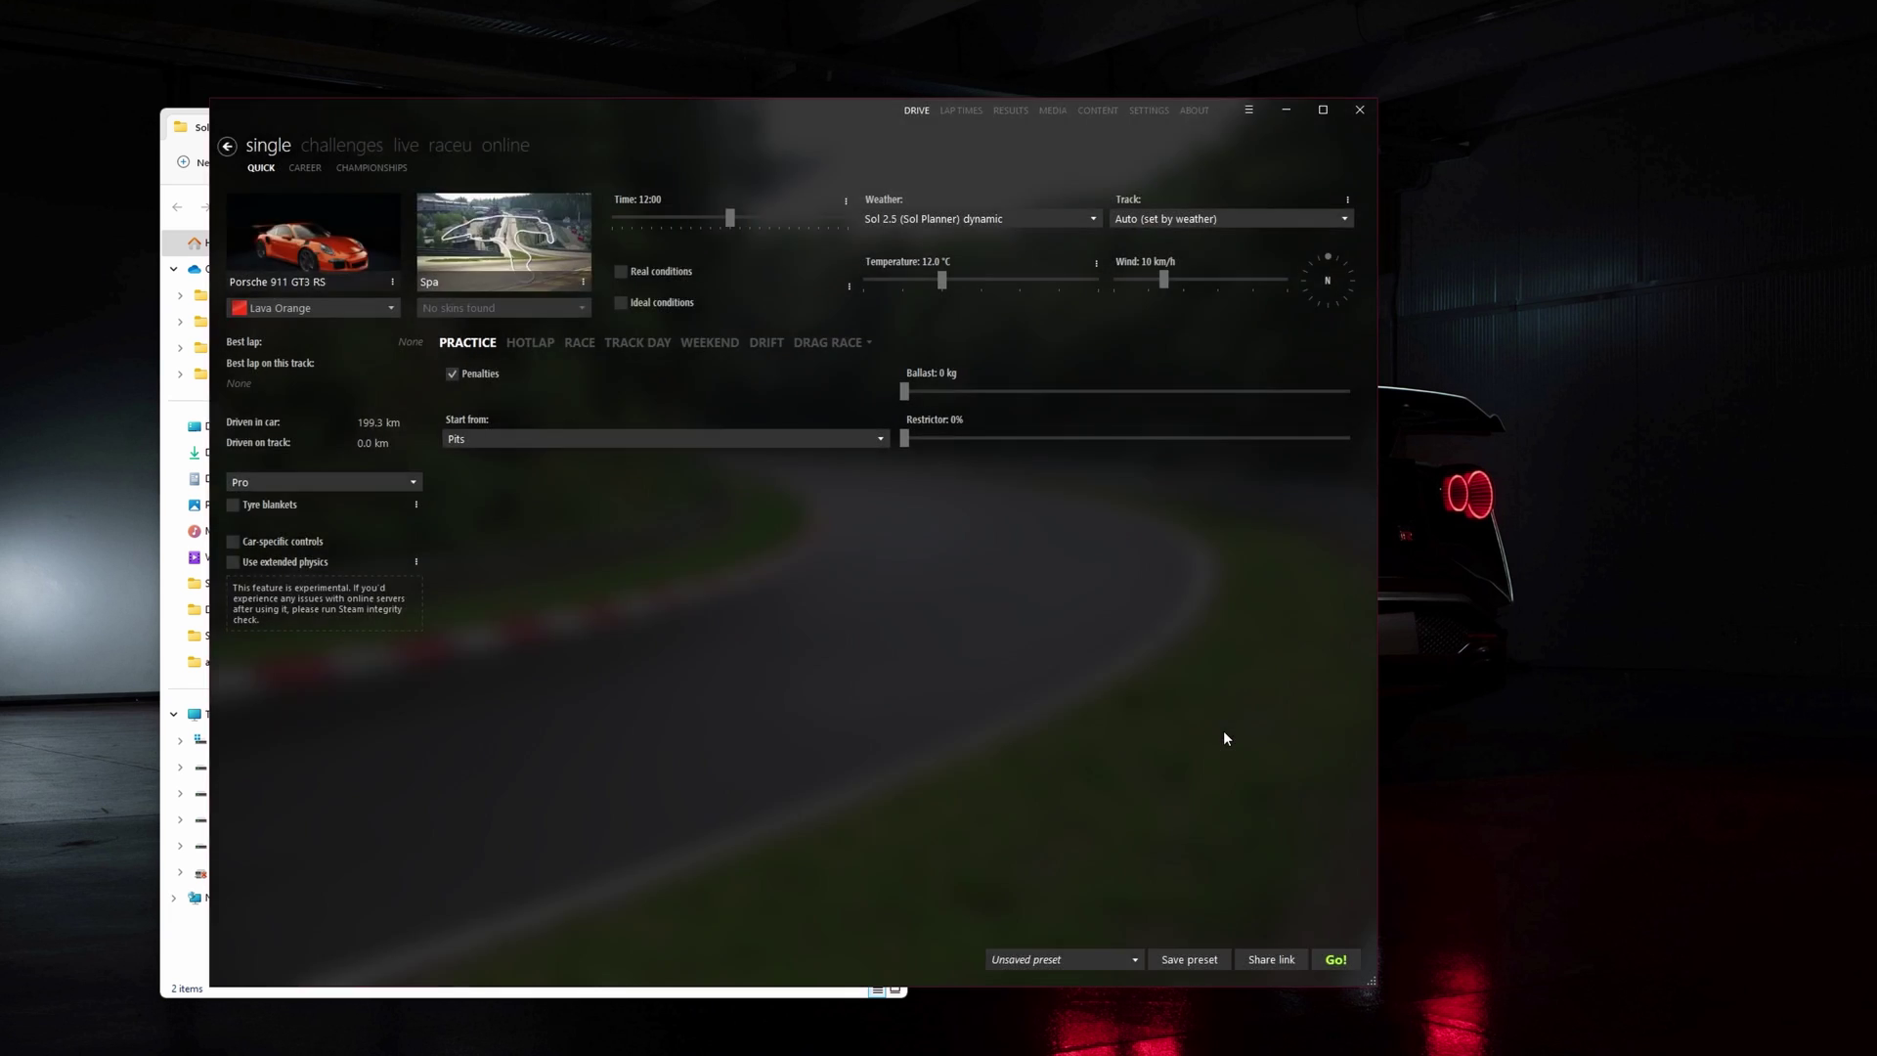
Start a Spa practice session, leave the garage, try the Sol Config app, then pause the session.
left_click(1336, 959)
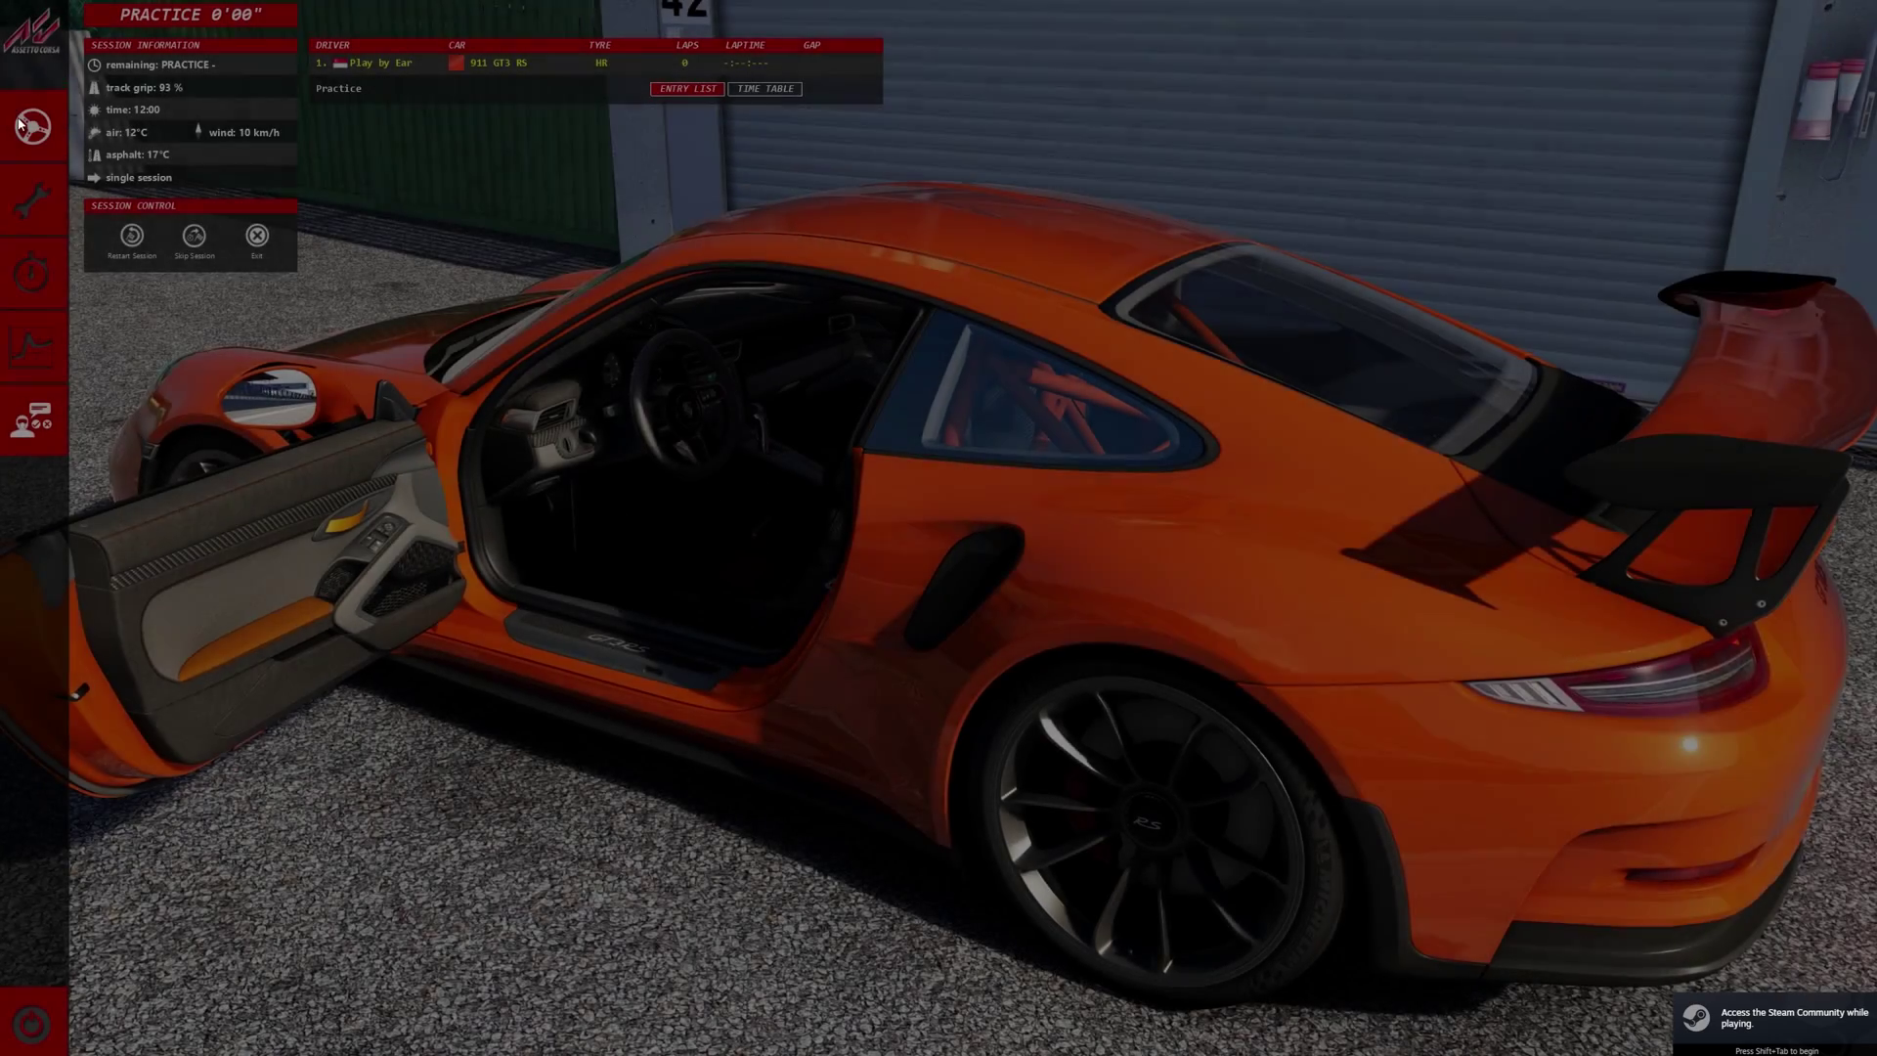
left_click(18, 122)
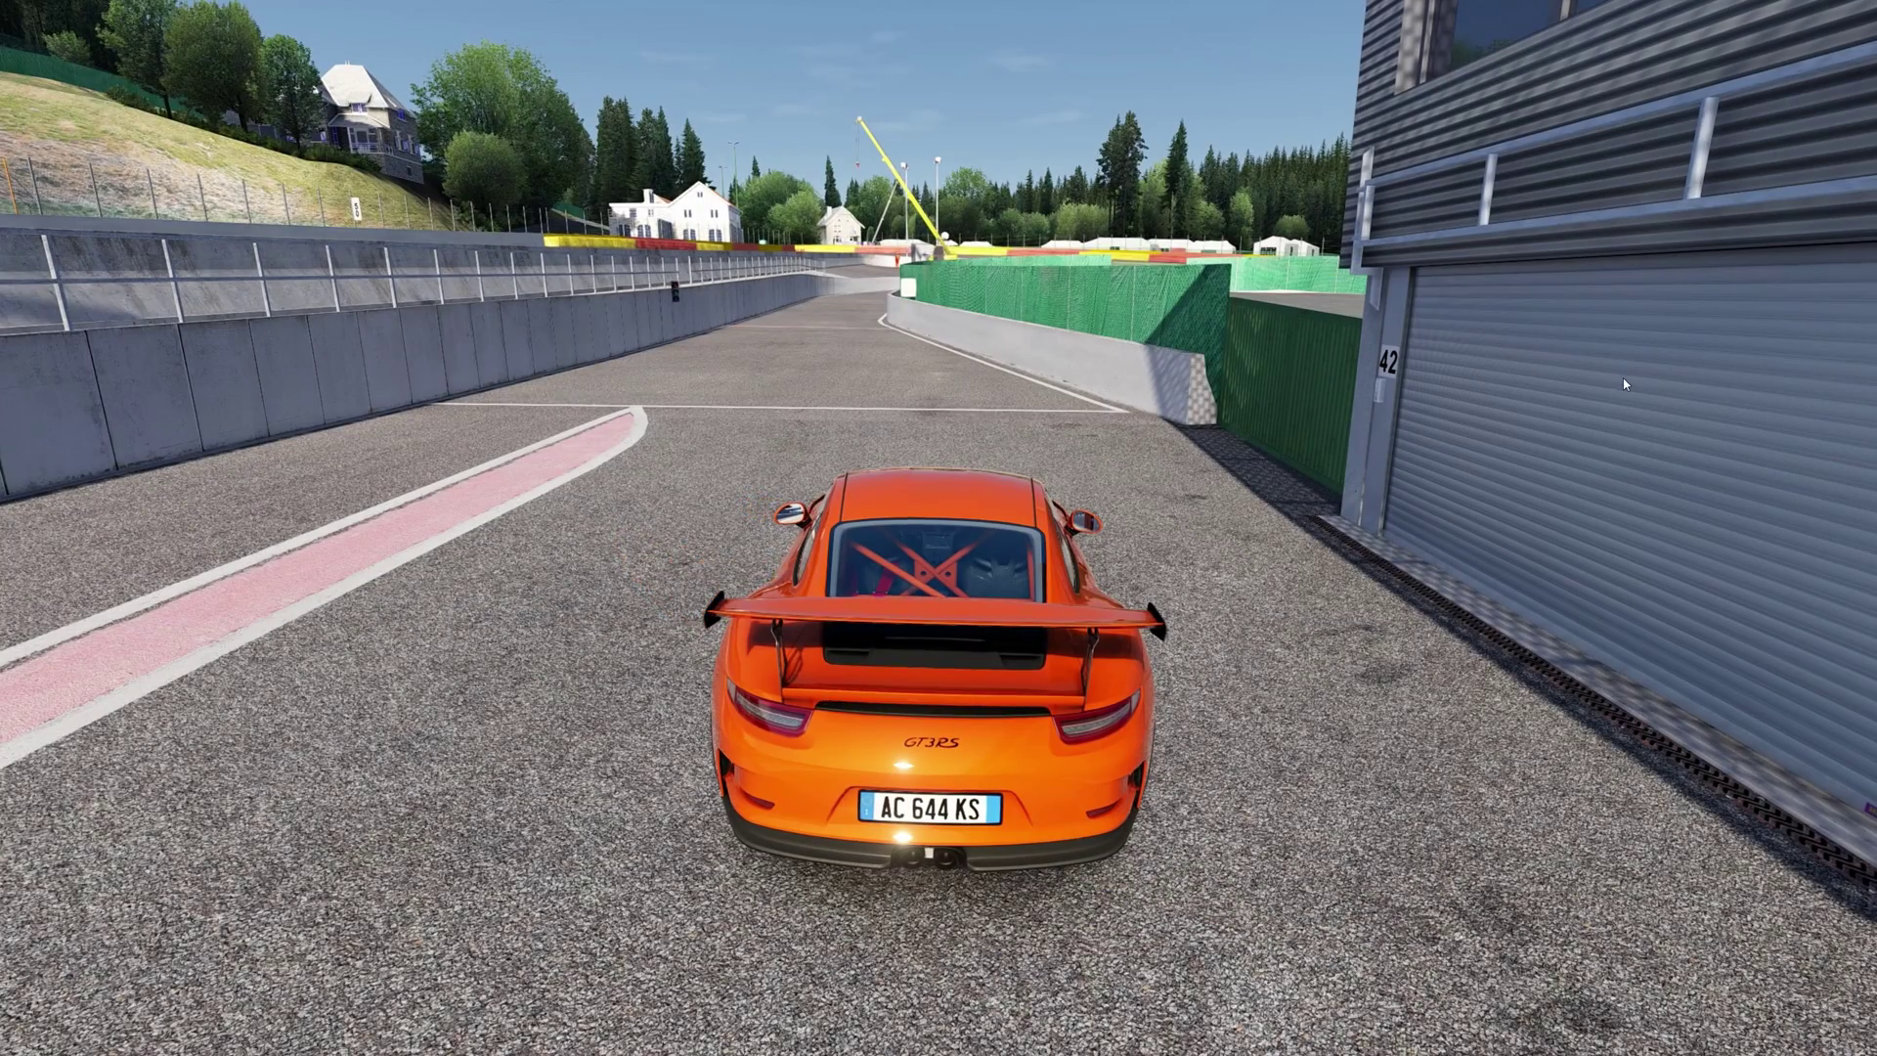
mouse_move(1853, 366)
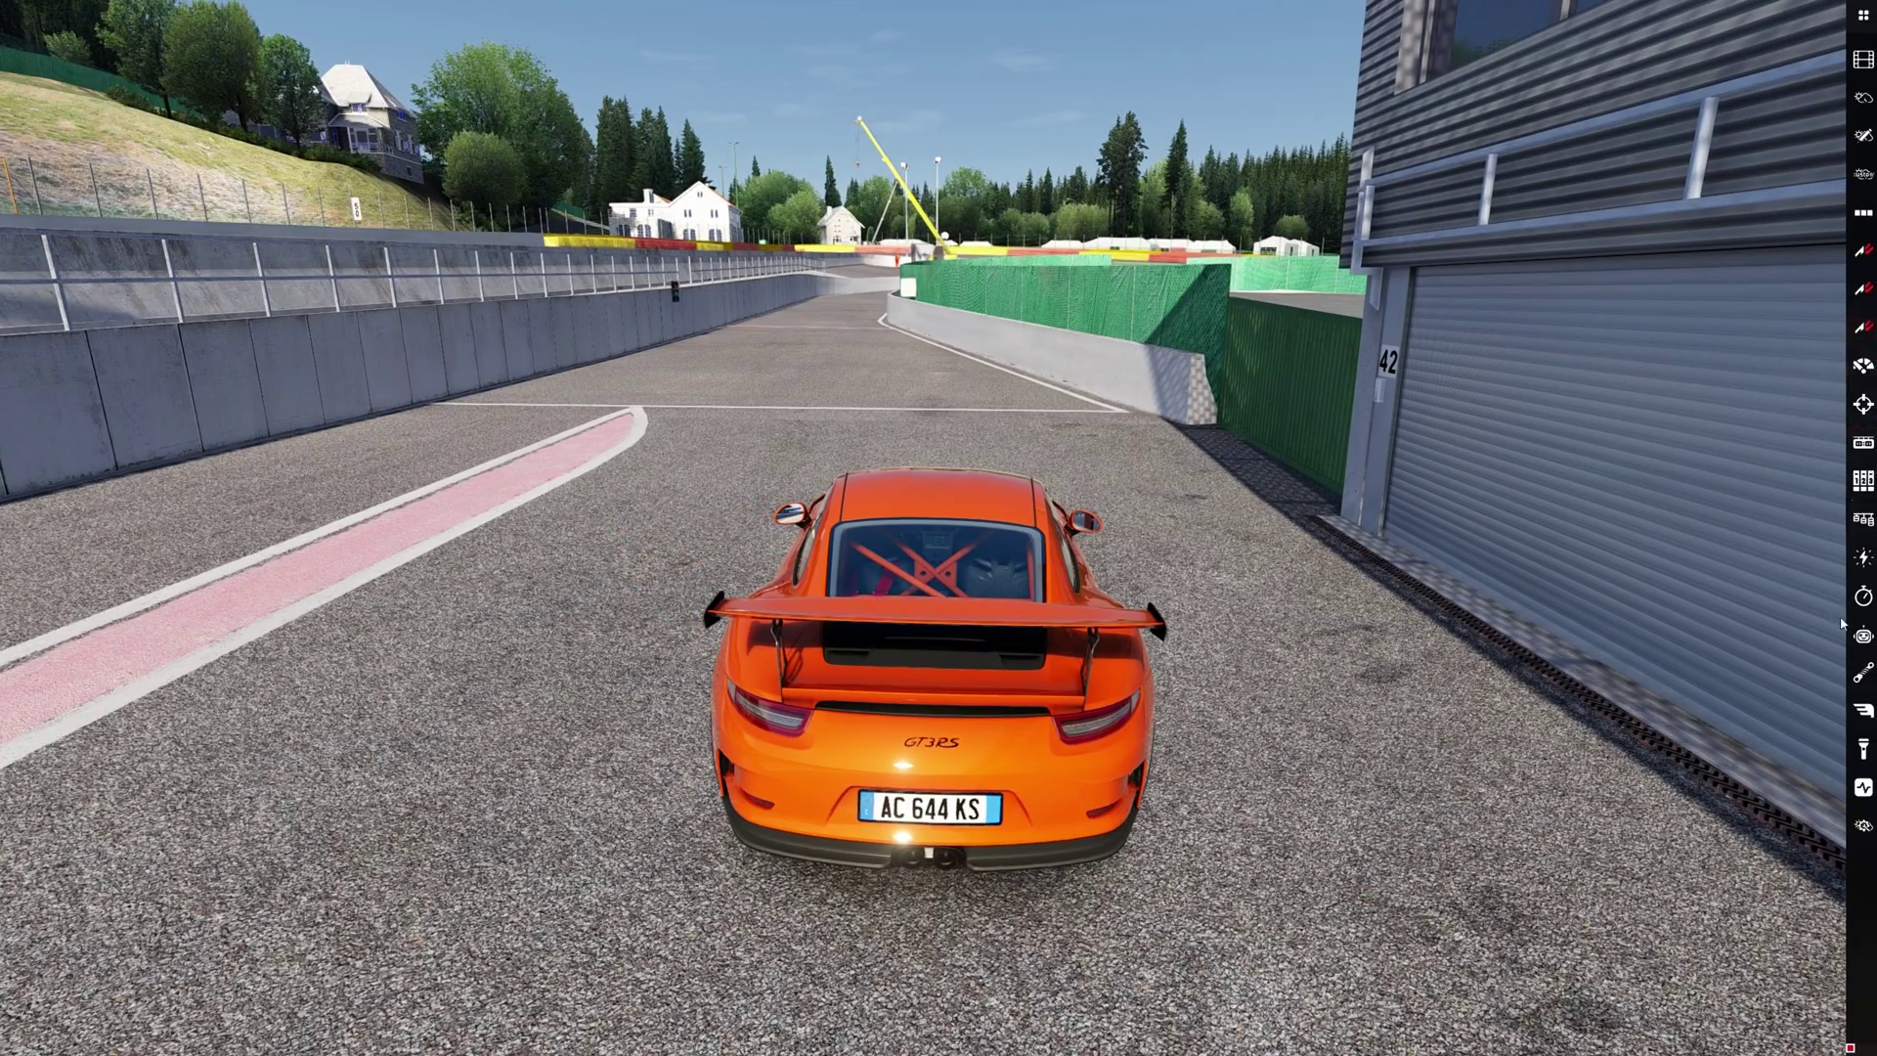
left_click(1864, 826)
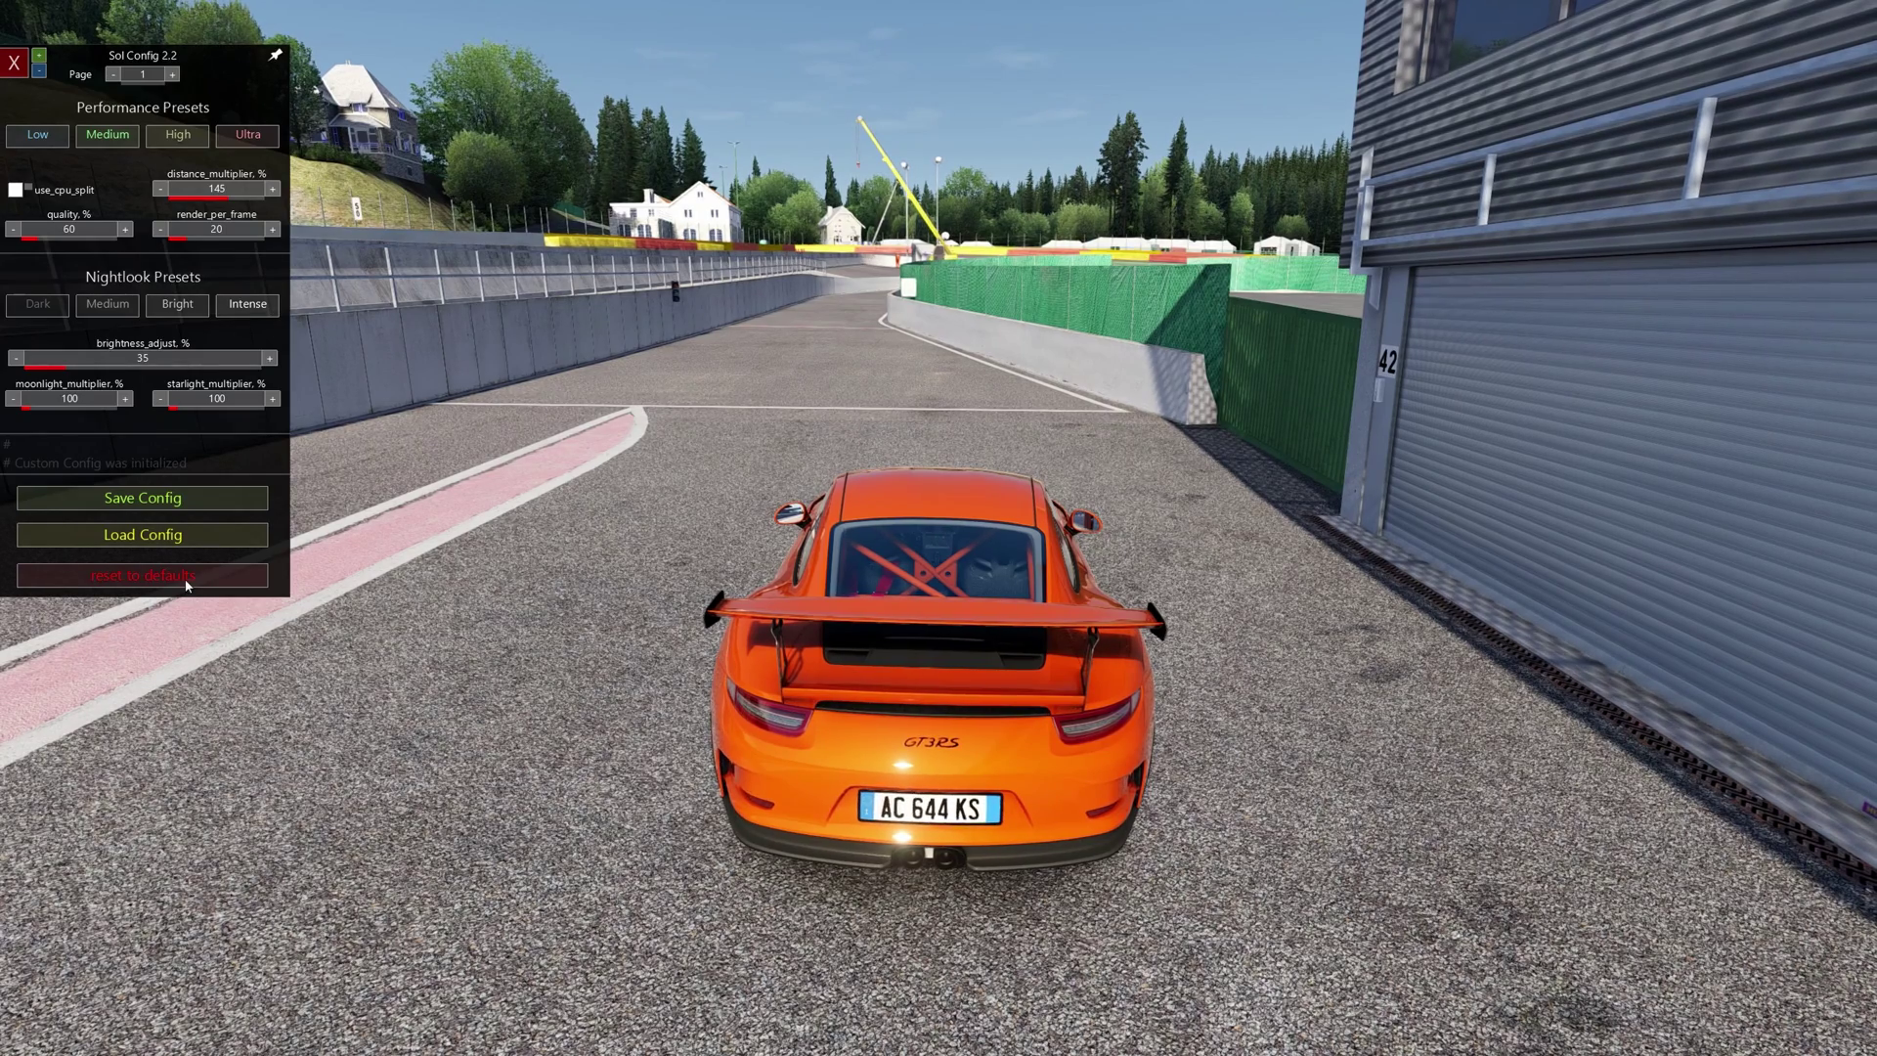
left_click(13, 70)
key("Escape")
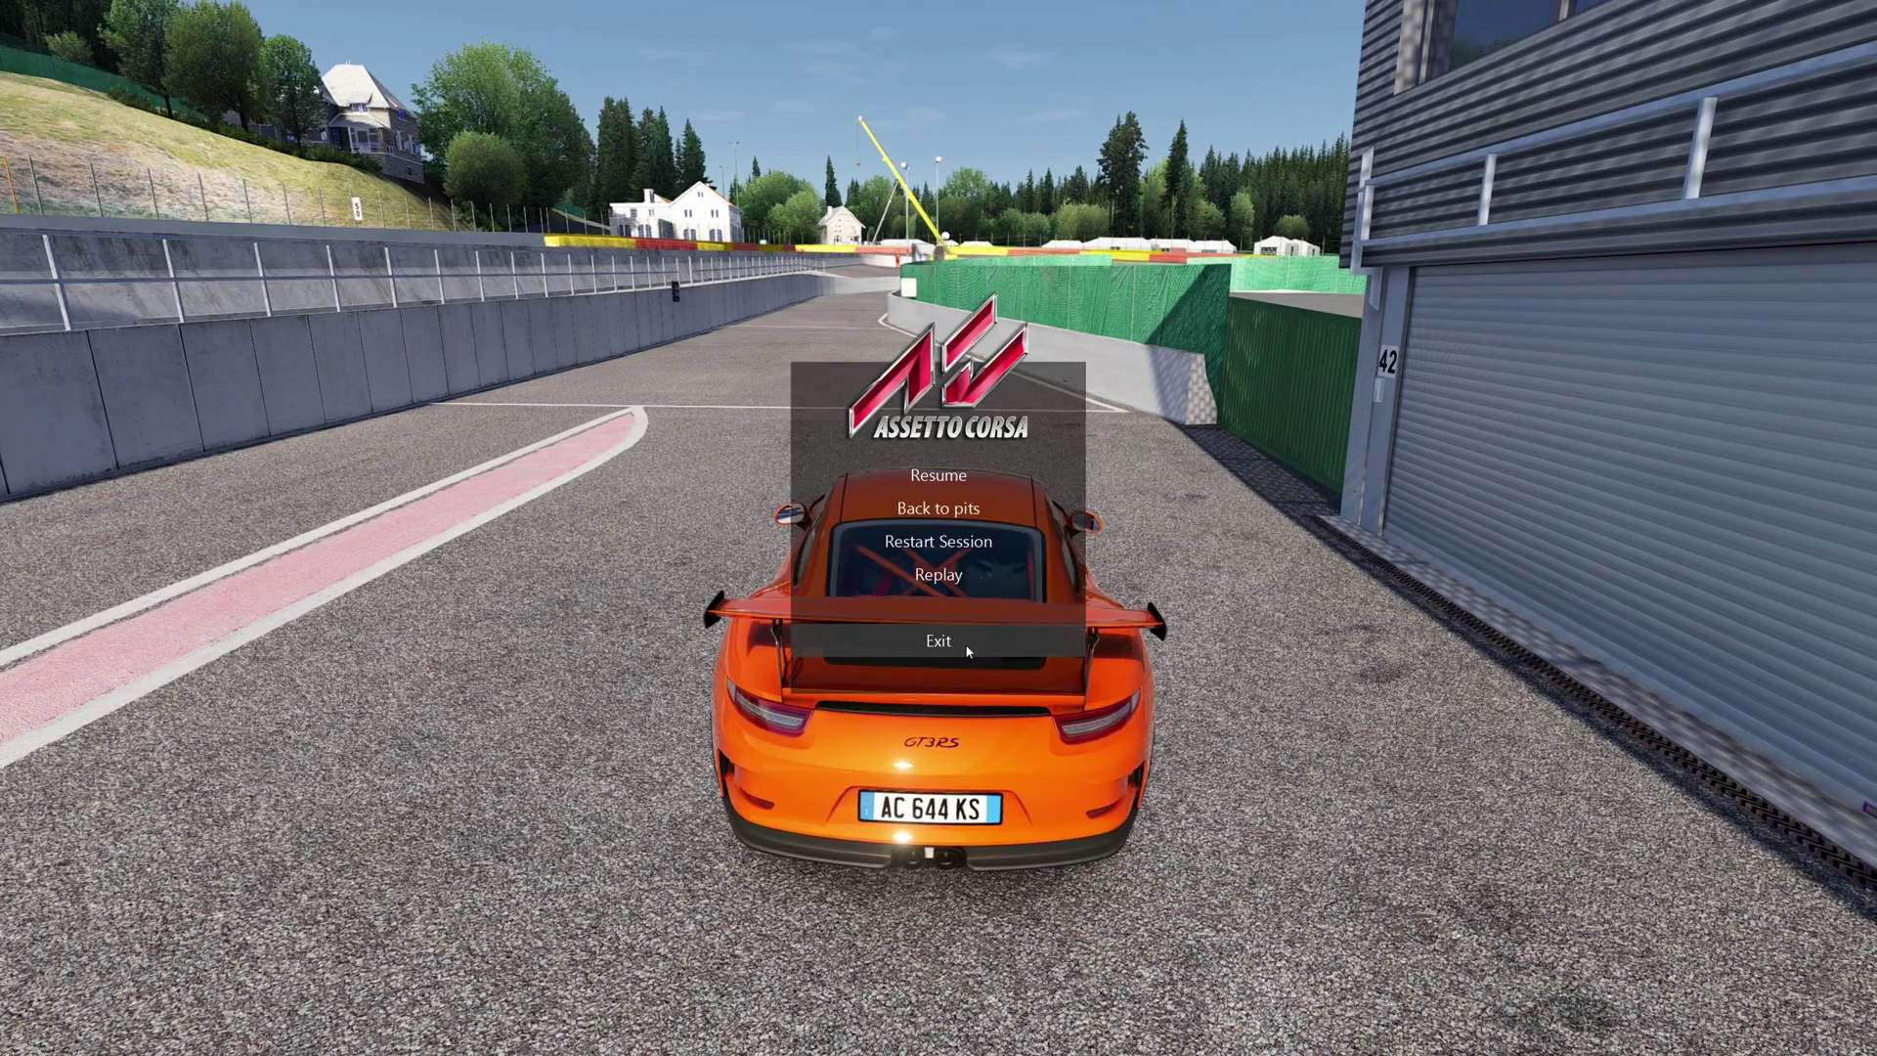